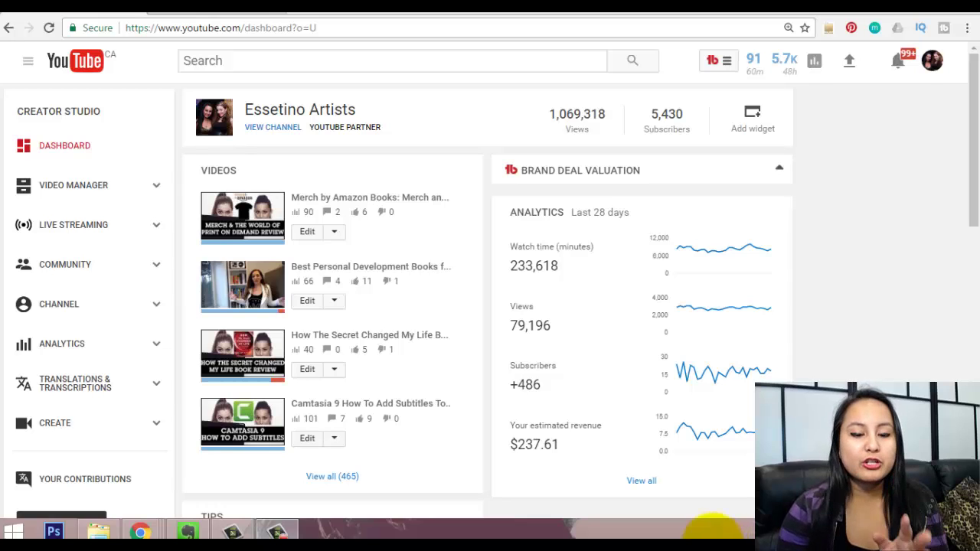
Play the Best Personal Development Books recording with the volume raised, pausing at 0:54.
click(226, 13)
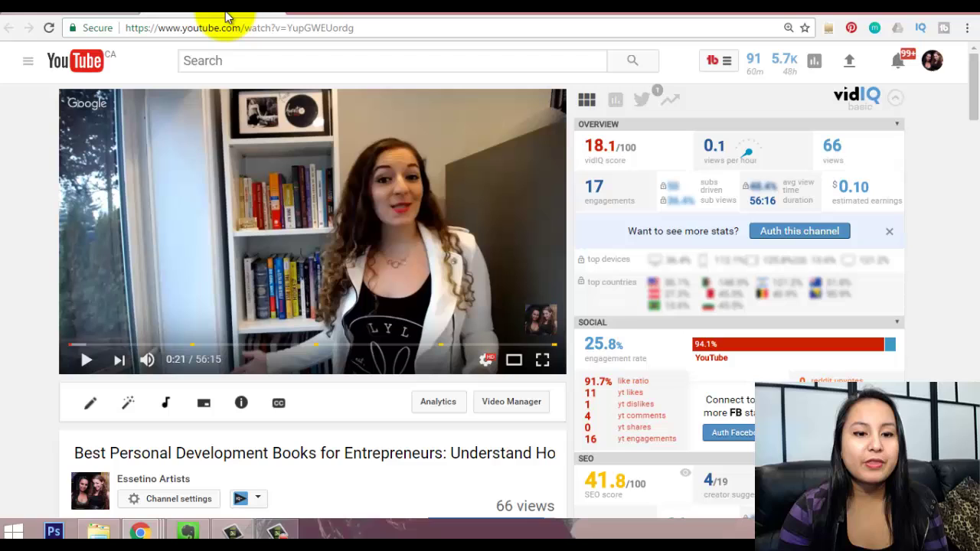
click(82, 360)
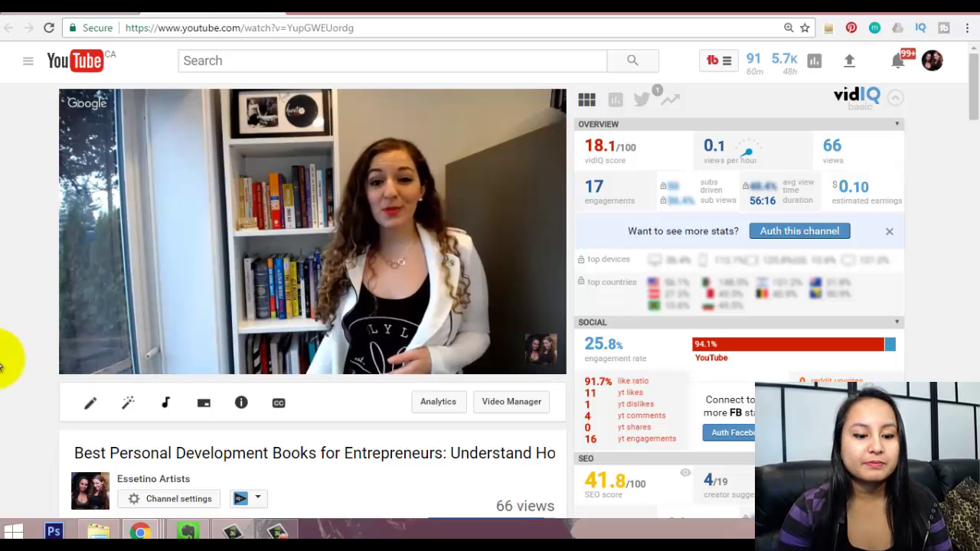
key(XF86AudioRaiseVolume)
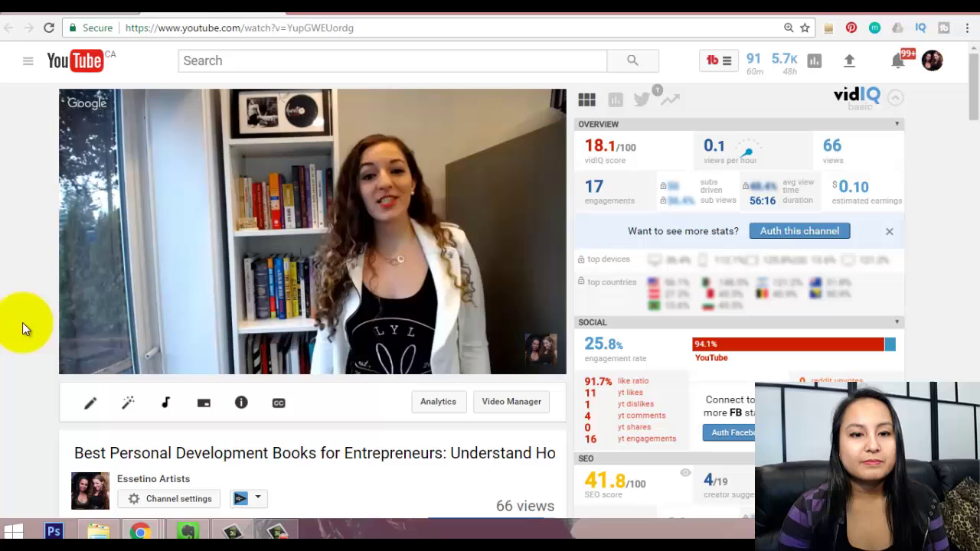
mouse_move(82, 367)
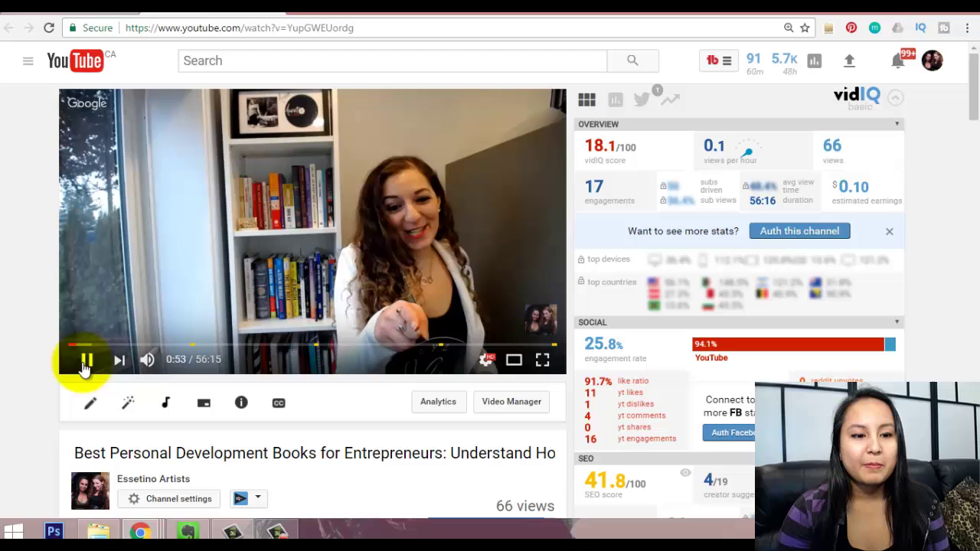
click(85, 364)
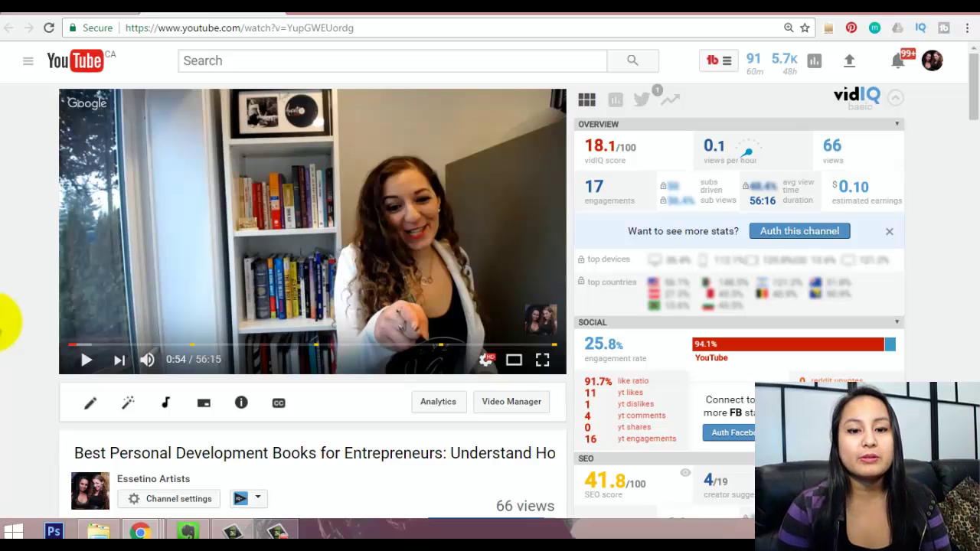
From the Dashboard open Channel > Status and features and check Live streaming shows Enabled.
click(8, 28)
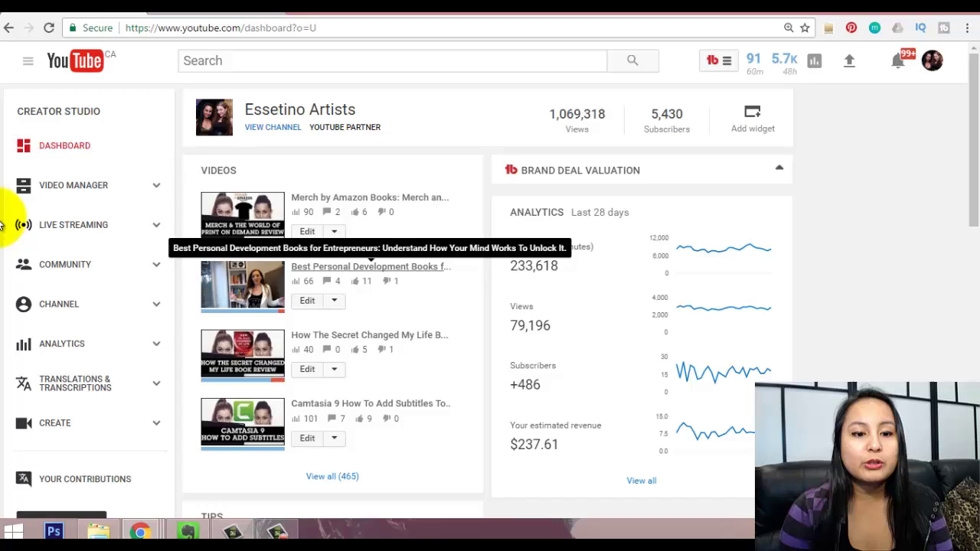
click(72, 305)
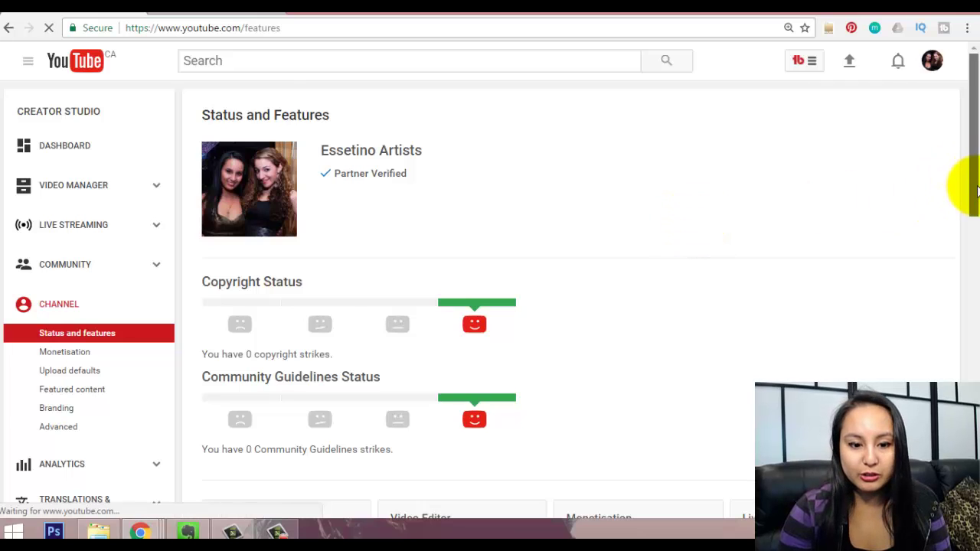
scroll(975, 192, down, 2)
drag(977, 196, 970, 250)
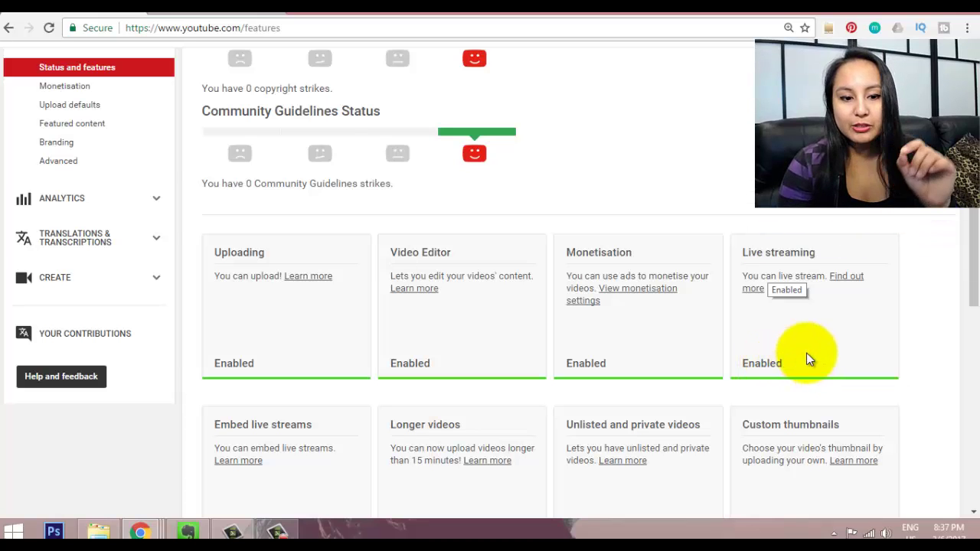
drag(973, 249, 973, 353)
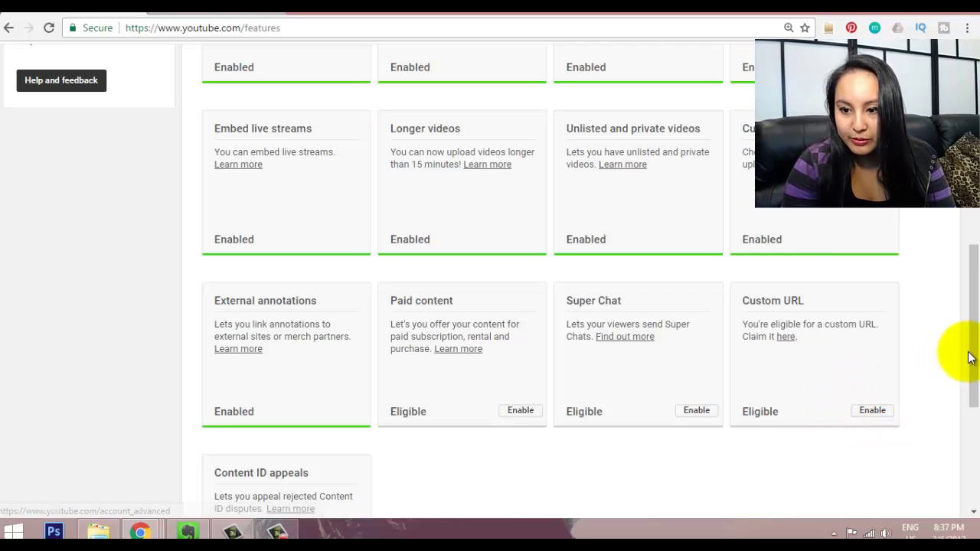
drag(975, 355, 962, 265)
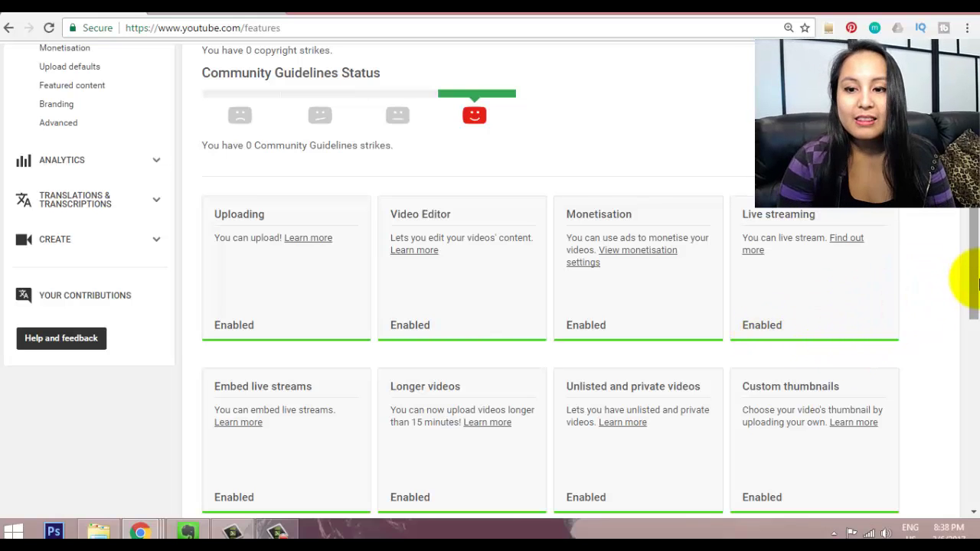
drag(976, 268, 973, 100)
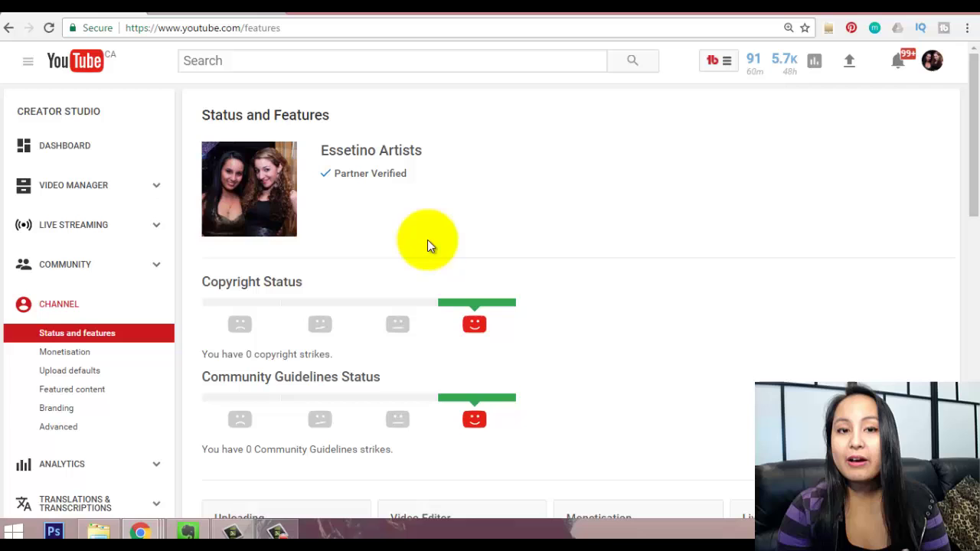
Open Live Streaming > Events, showing the upcoming 'Merch by Amazon: Technical Difficulties' event.
click(157, 226)
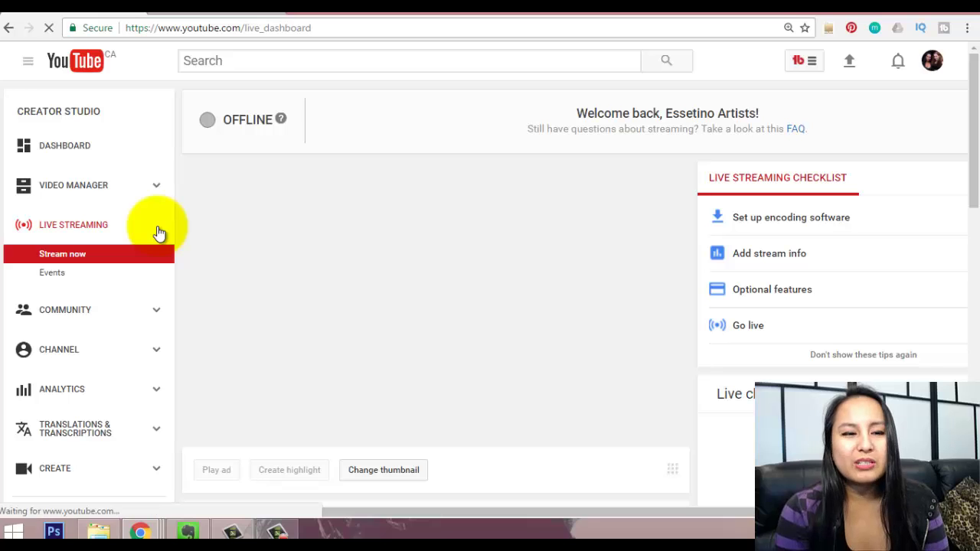
click(48, 281)
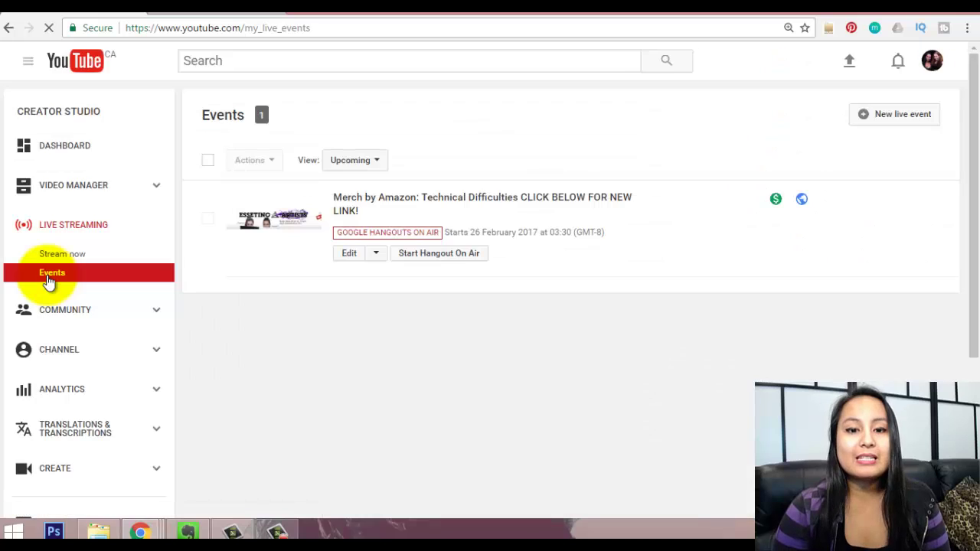
click(48, 275)
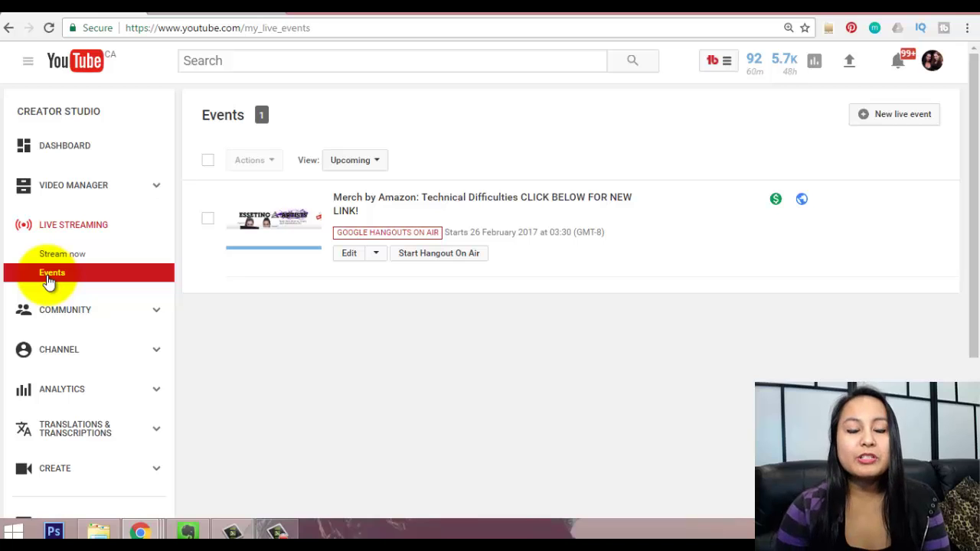
Start a new live event, consult the old recording's full description, and return to the blank form.
click(884, 123)
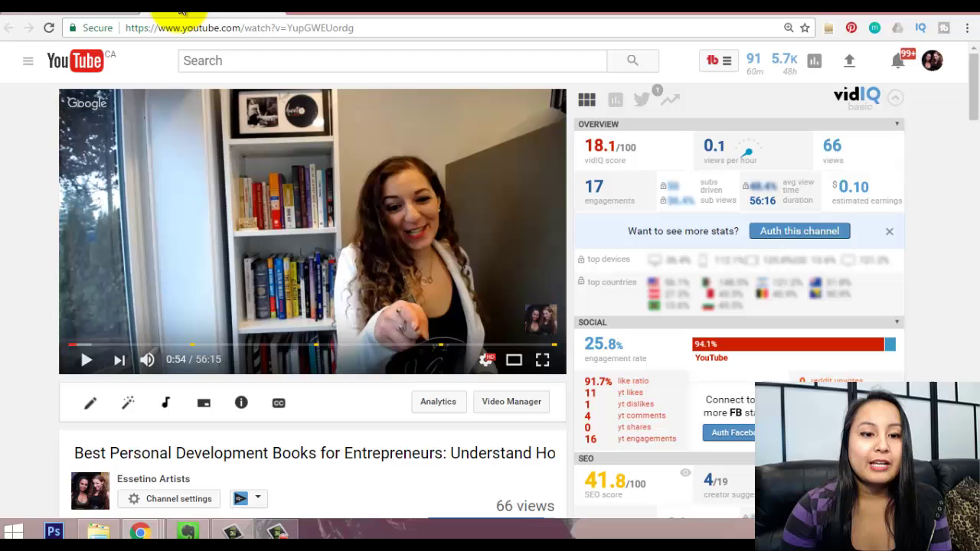
click(153, 479)
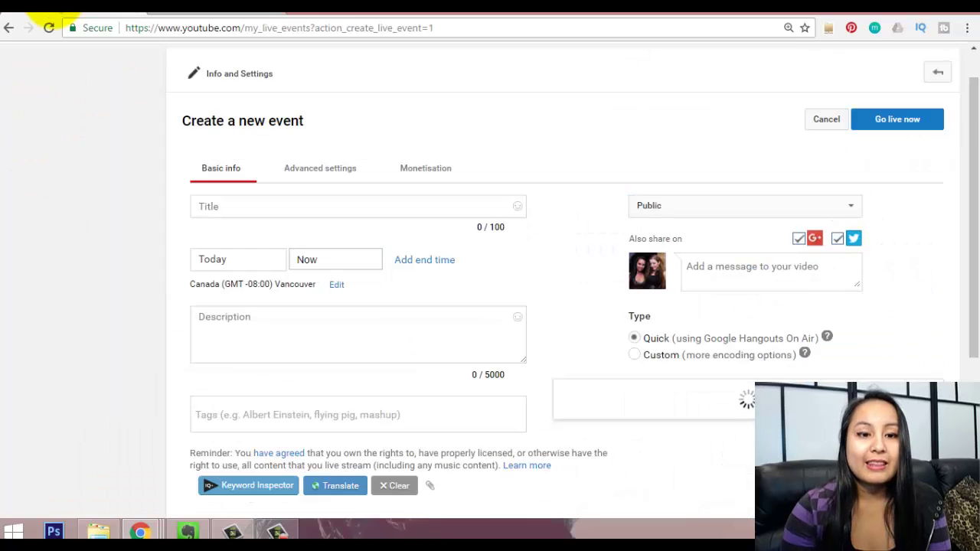
key(alt+Left)
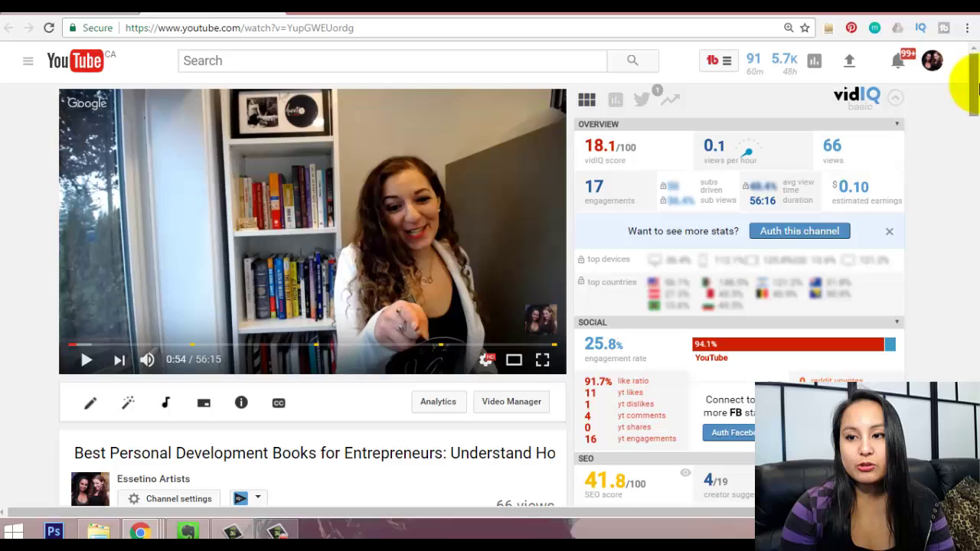
scroll(964, 143, down, 6)
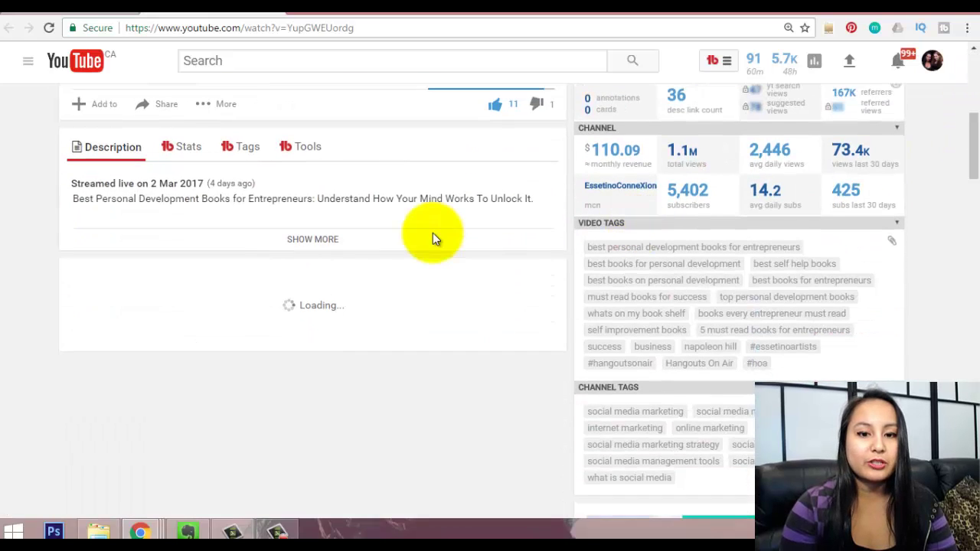
click(314, 241)
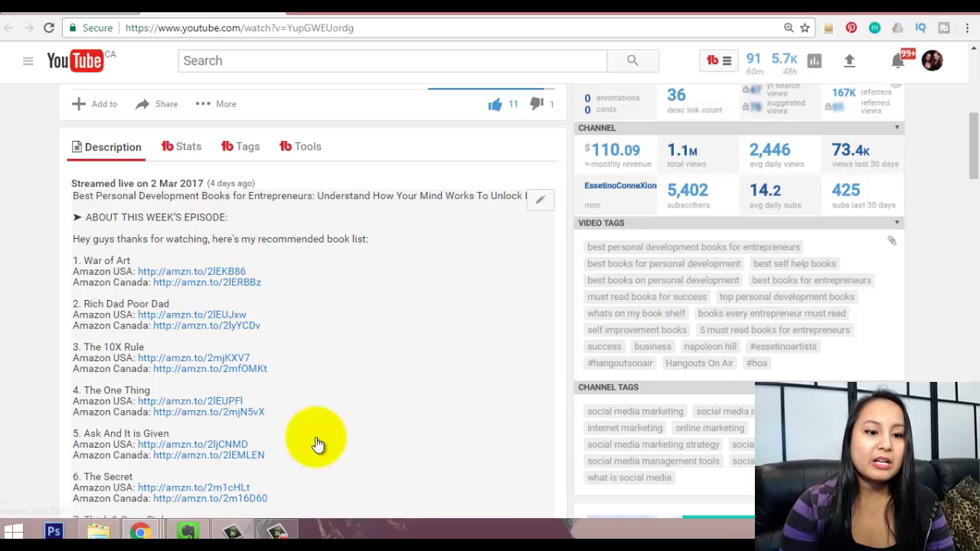
drag(974, 176, 972, 221)
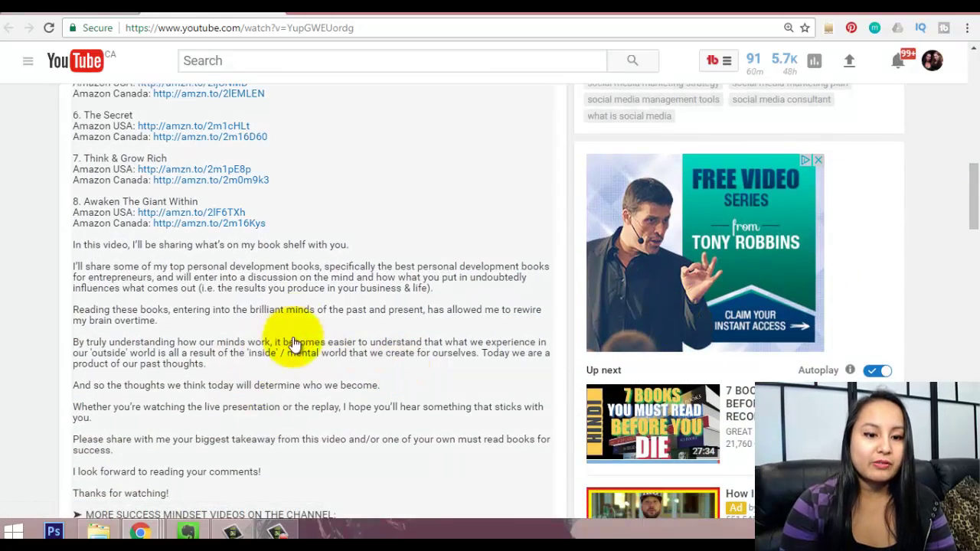
click(76, 12)
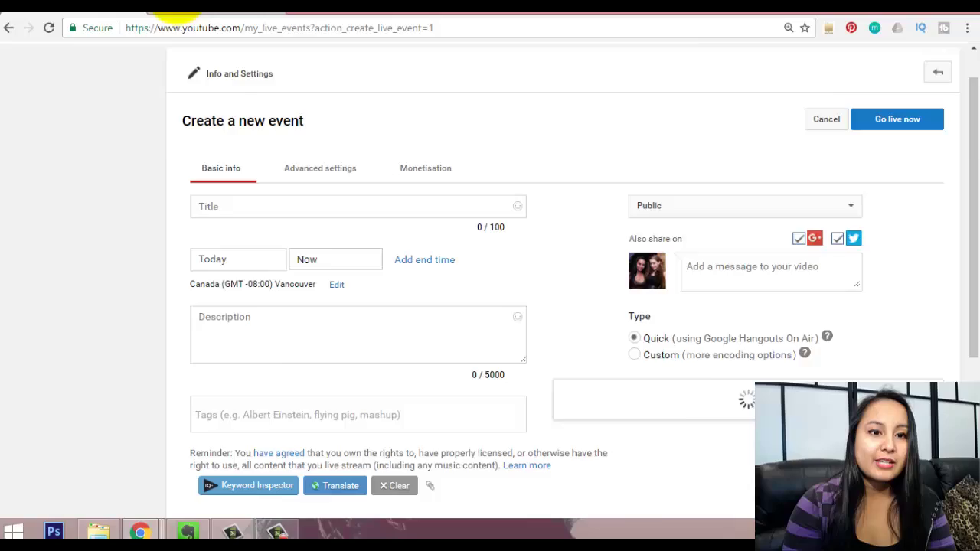
click(176, 11)
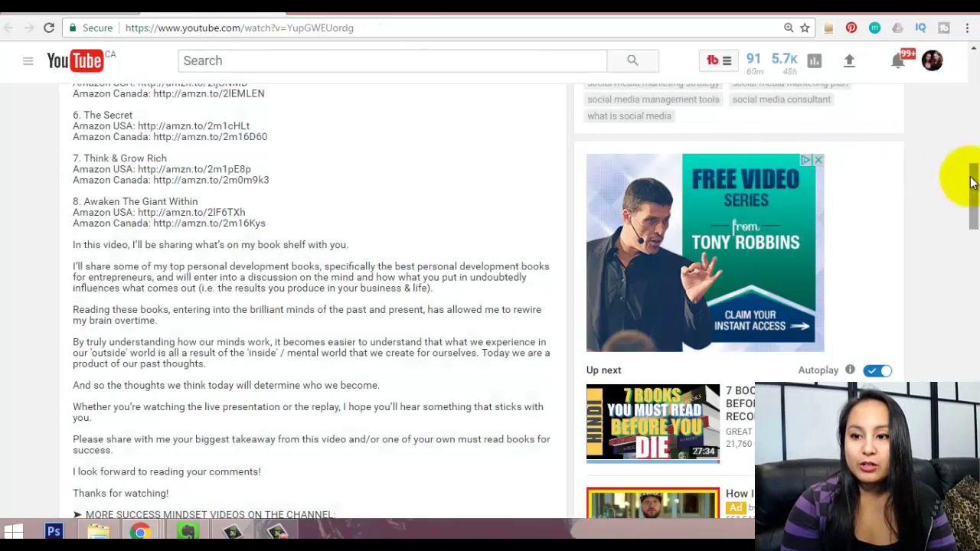
drag(967, 178, 977, 70)
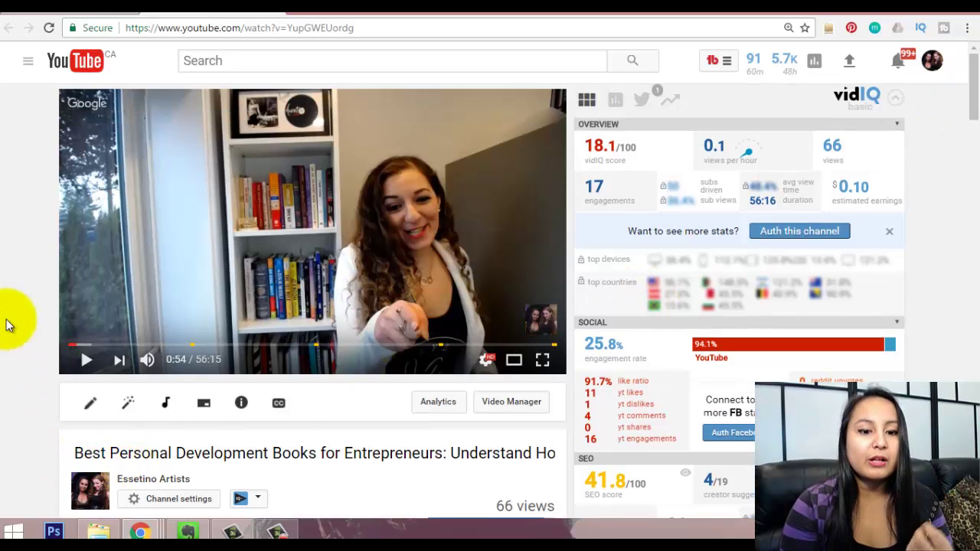
click(28, 28)
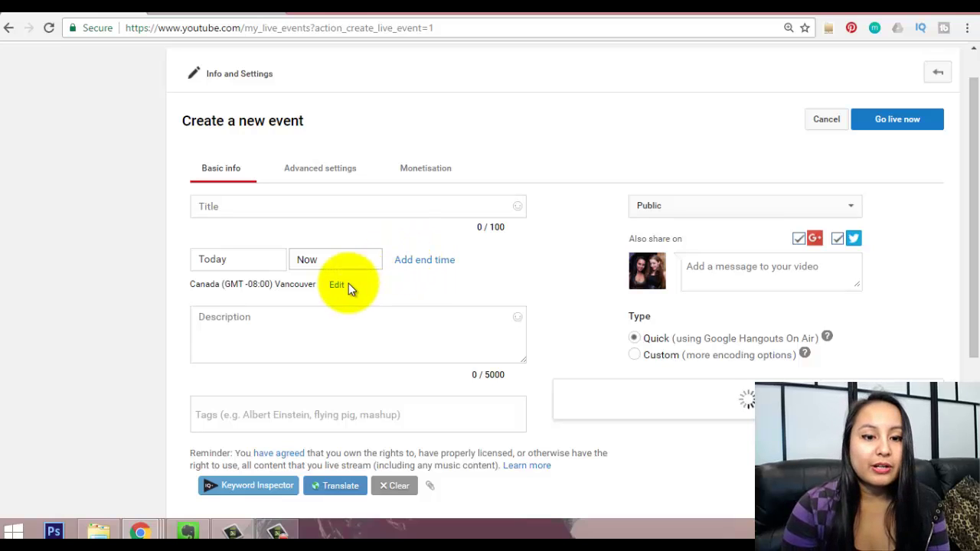
Set the event's start time to Today at 0:30.
click(321, 256)
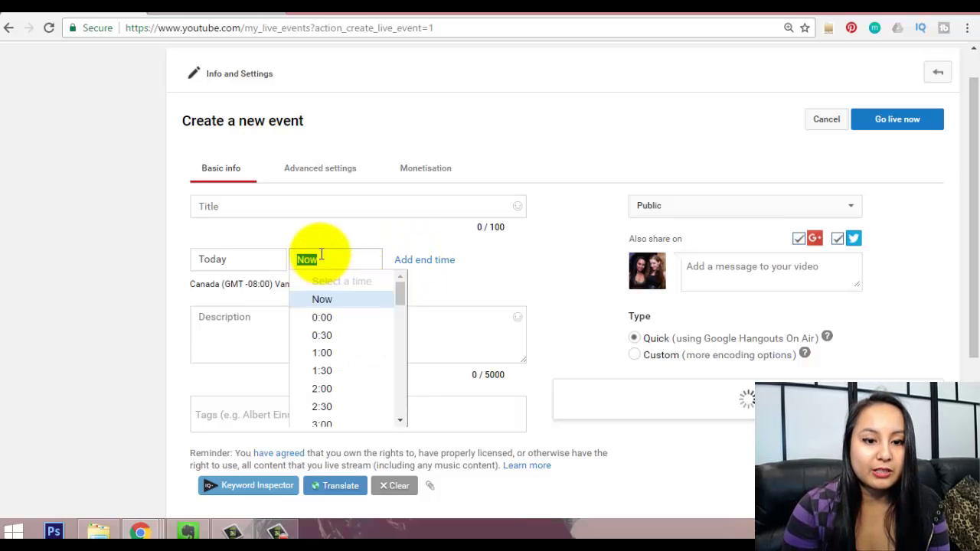
click(334, 337)
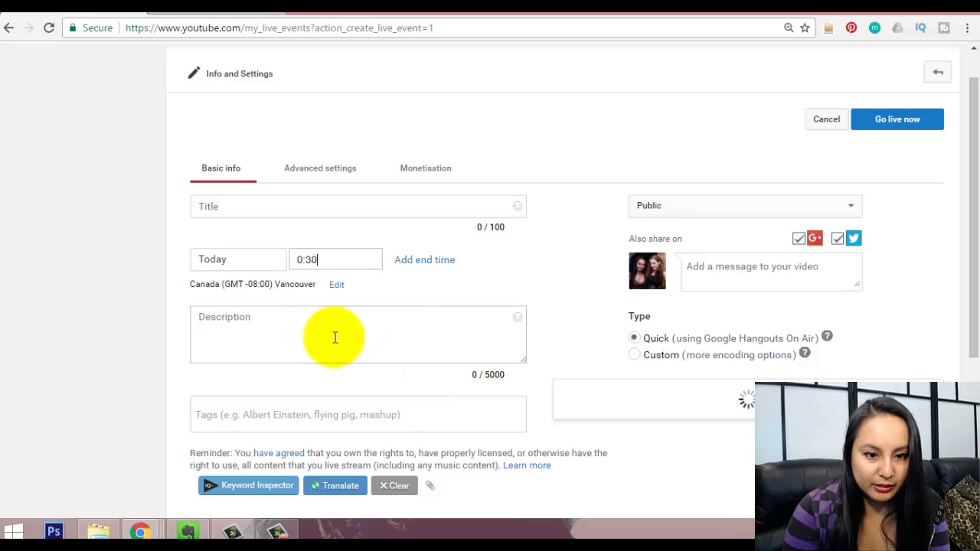
click(334, 265)
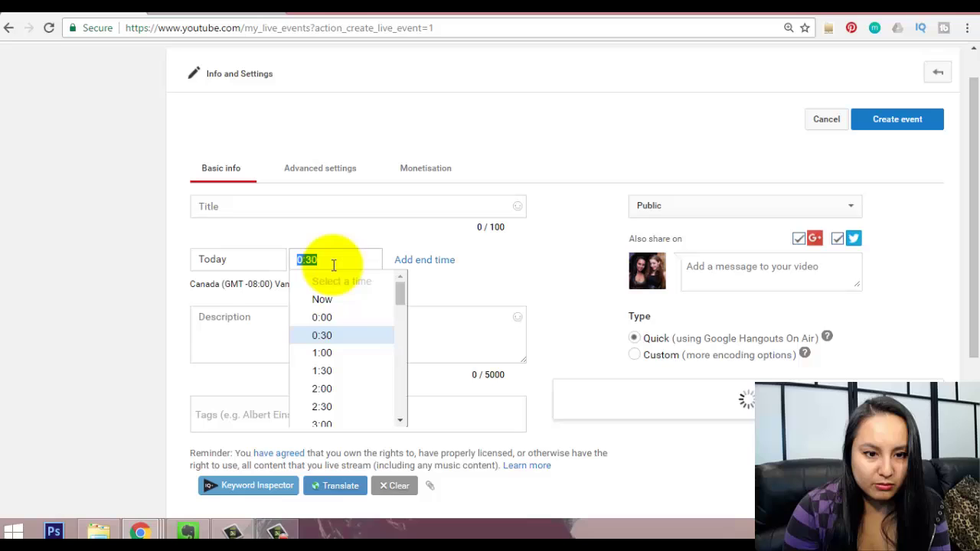
click(326, 339)
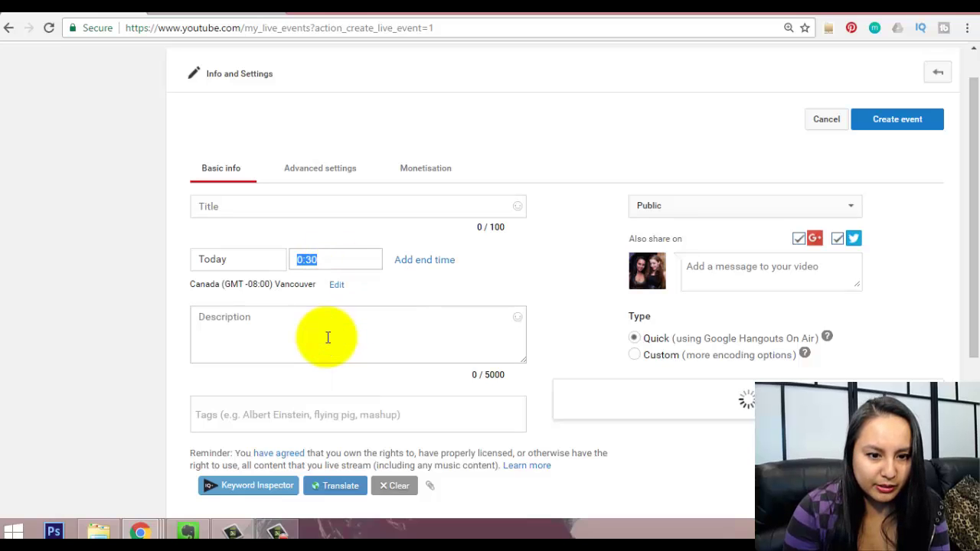
click(332, 259)
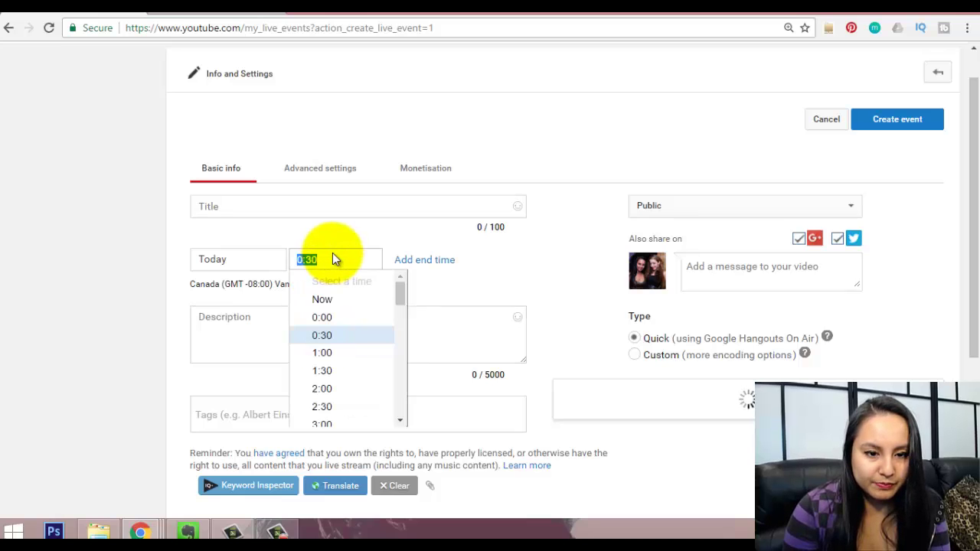
click(316, 338)
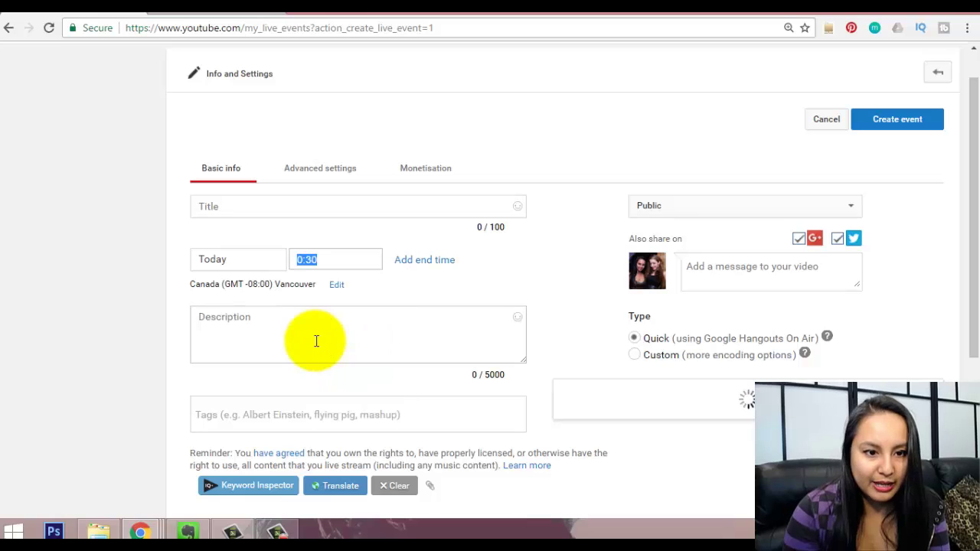
Enter 'Test Youtube Live Hangout' as the event title.
click(277, 207)
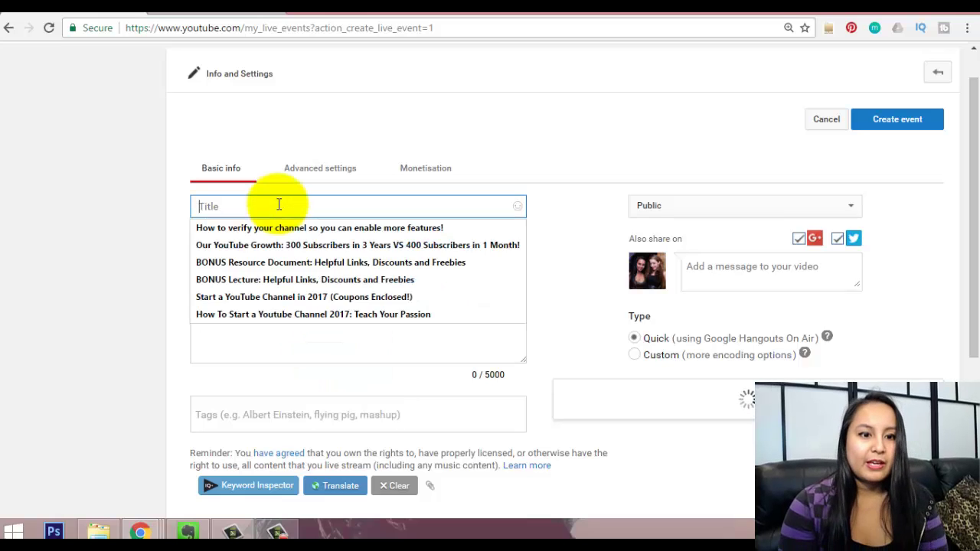
text(Test)
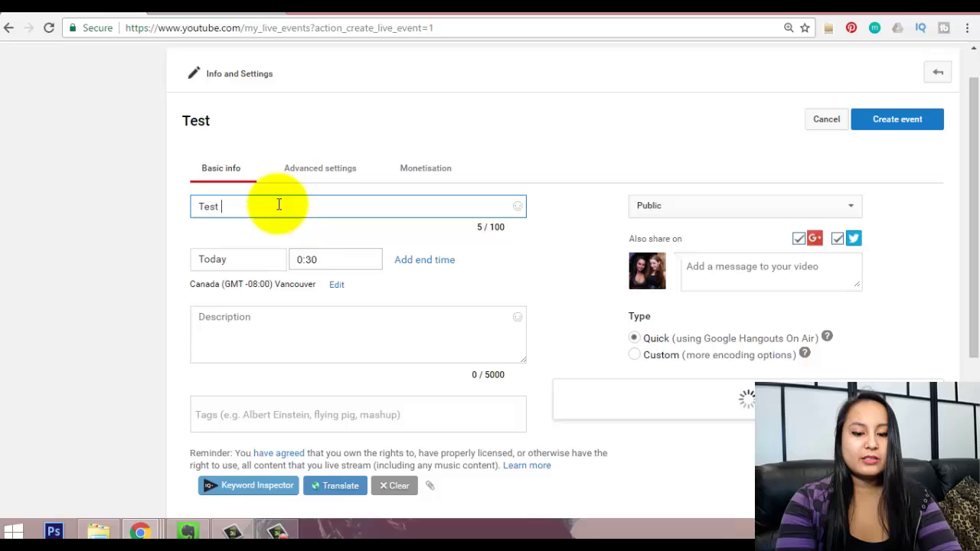
text( You)
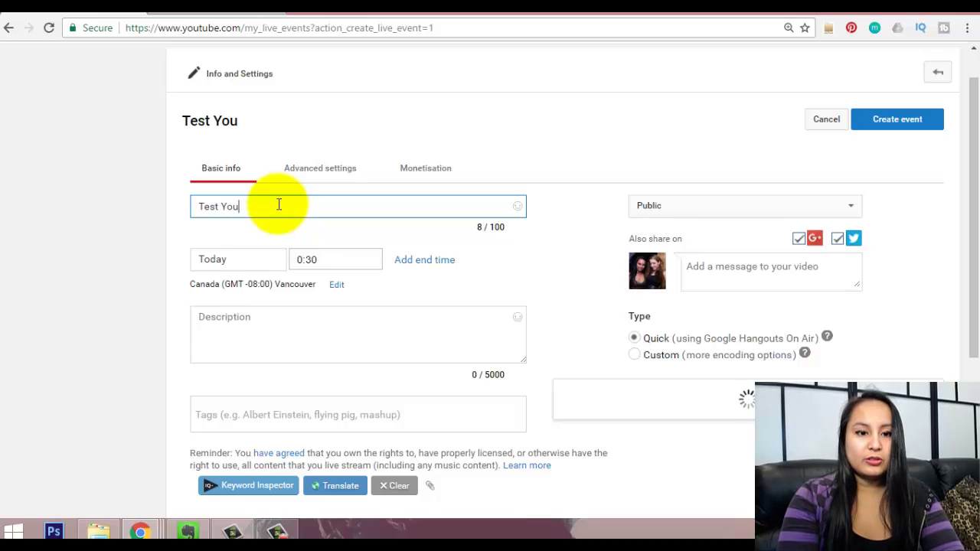
text(tube Line)
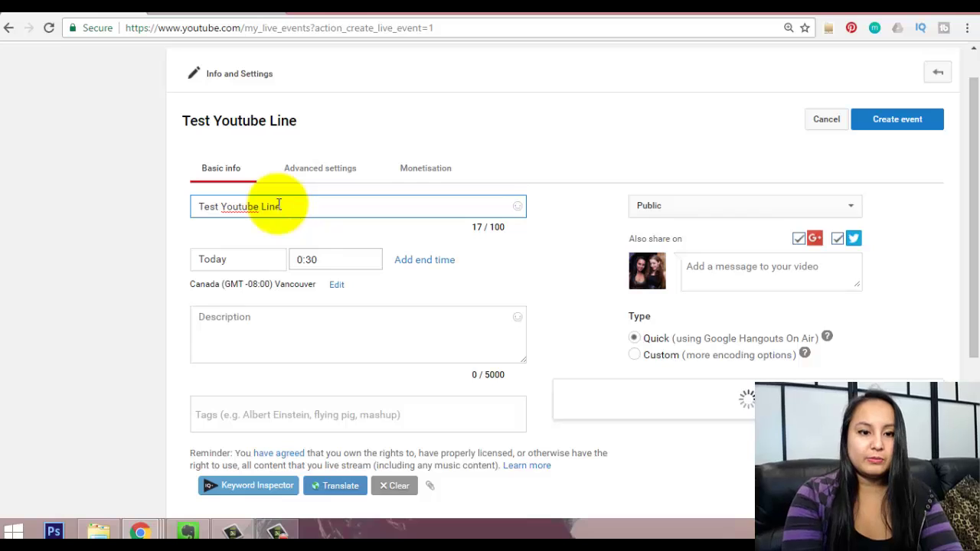
key(BackSpace)
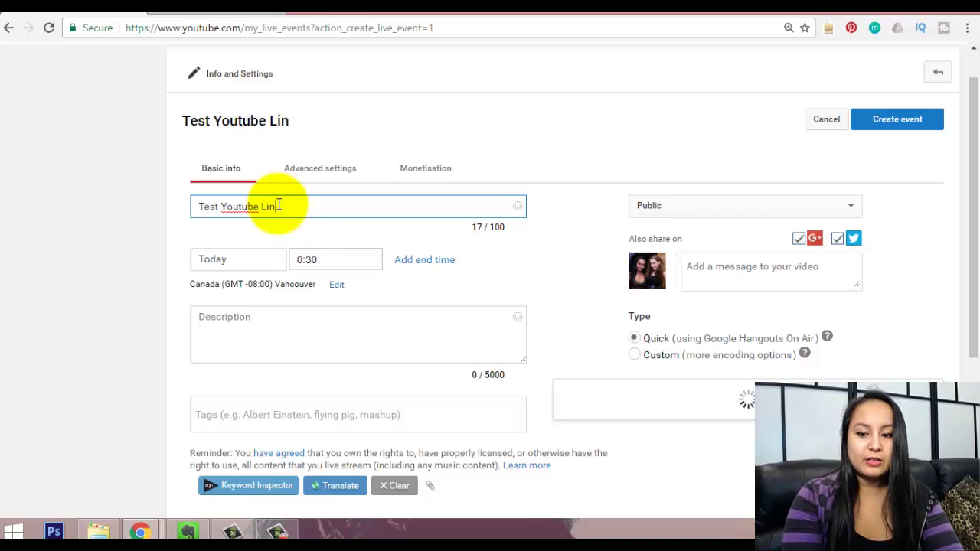
text(e Hangout)
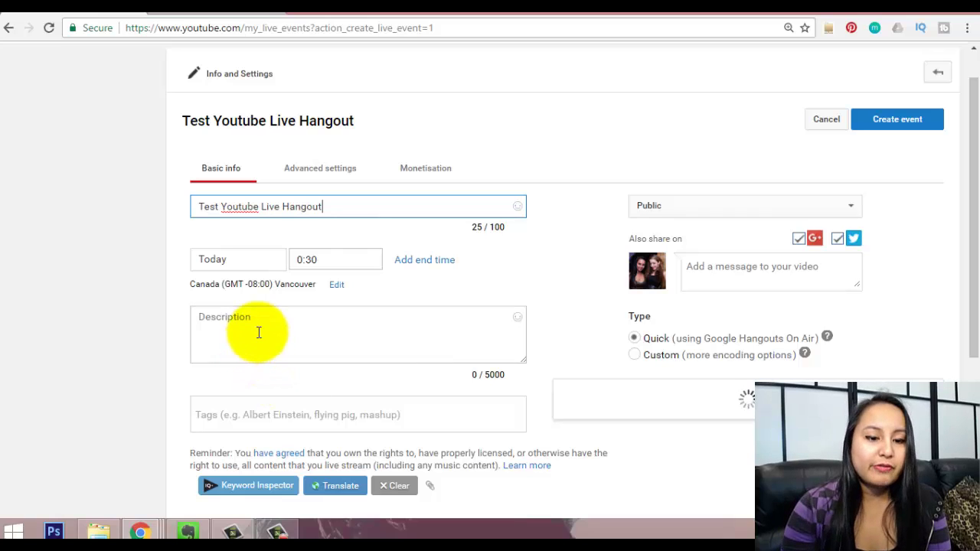
Review the Advanced settings and Monetisation tabs, then open the Basic info privacy dropdown.
click(326, 177)
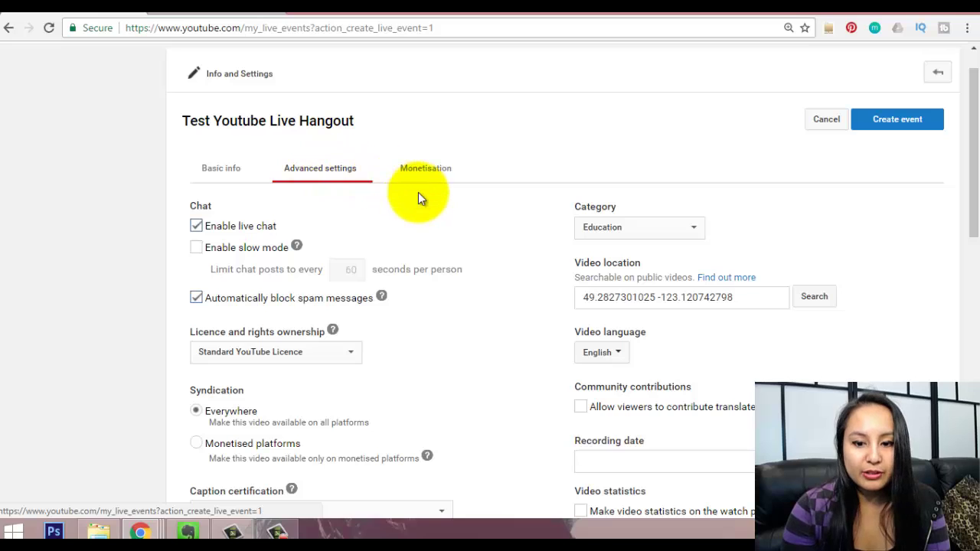
click(433, 175)
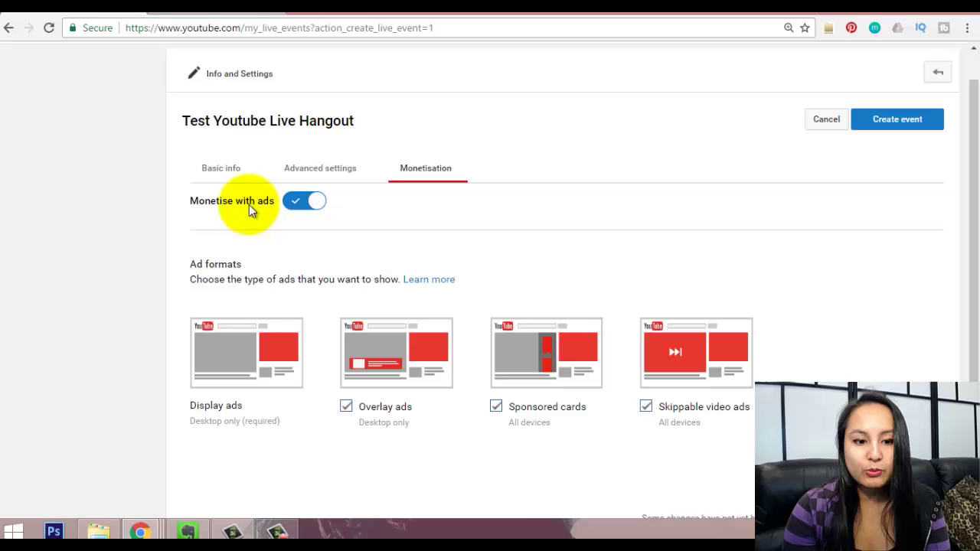
click(227, 171)
scroll(693, 257, up, 1)
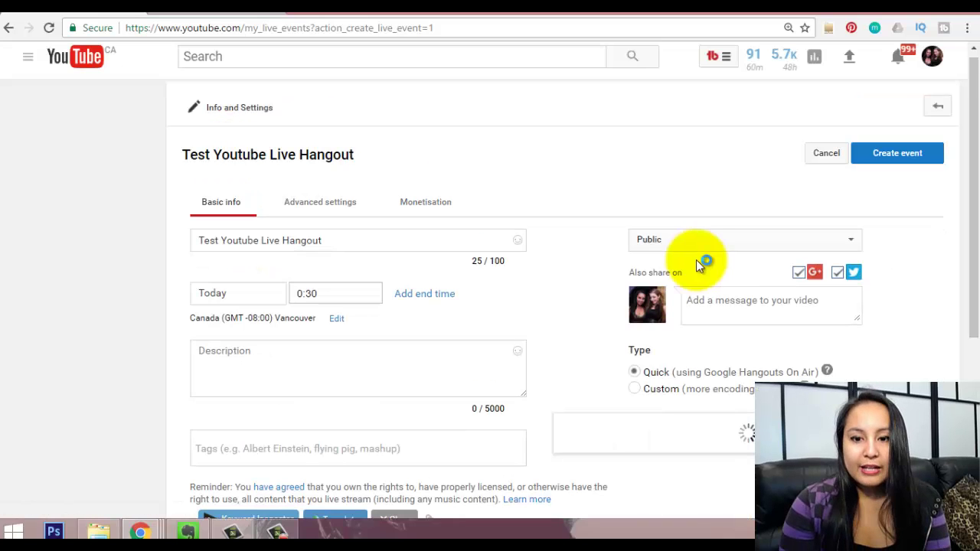
click(689, 244)
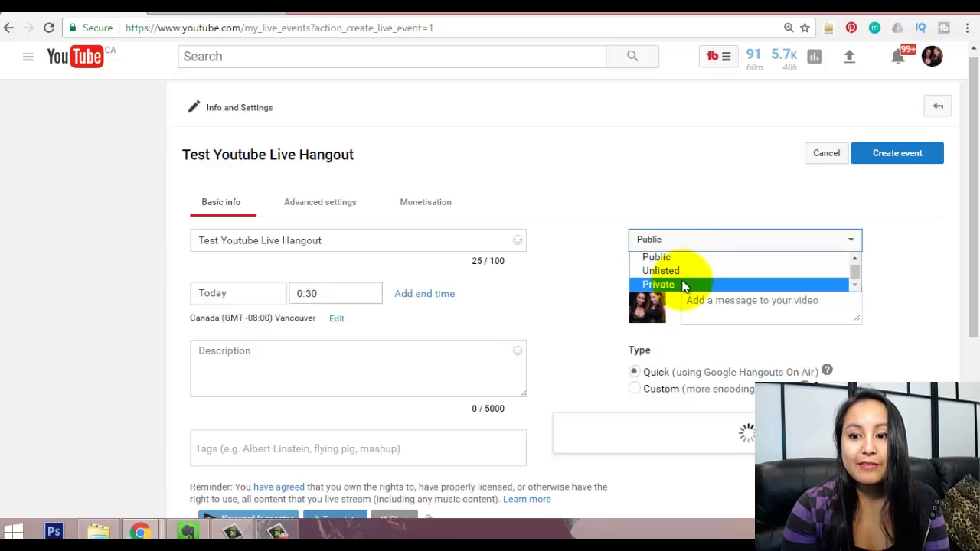
Set privacy to Private and leave the start time at 0:30 after briefly trying Now.
click(684, 285)
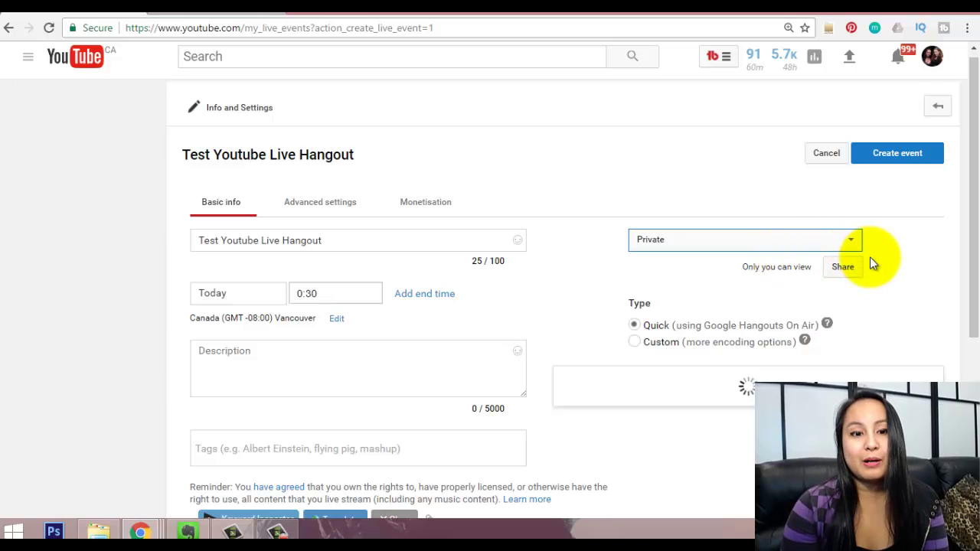
click(314, 293)
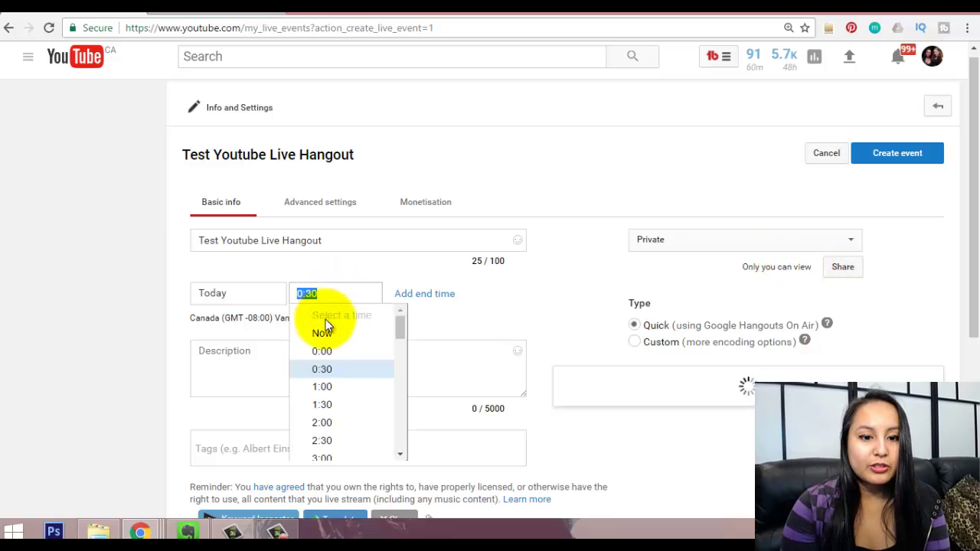
click(323, 331)
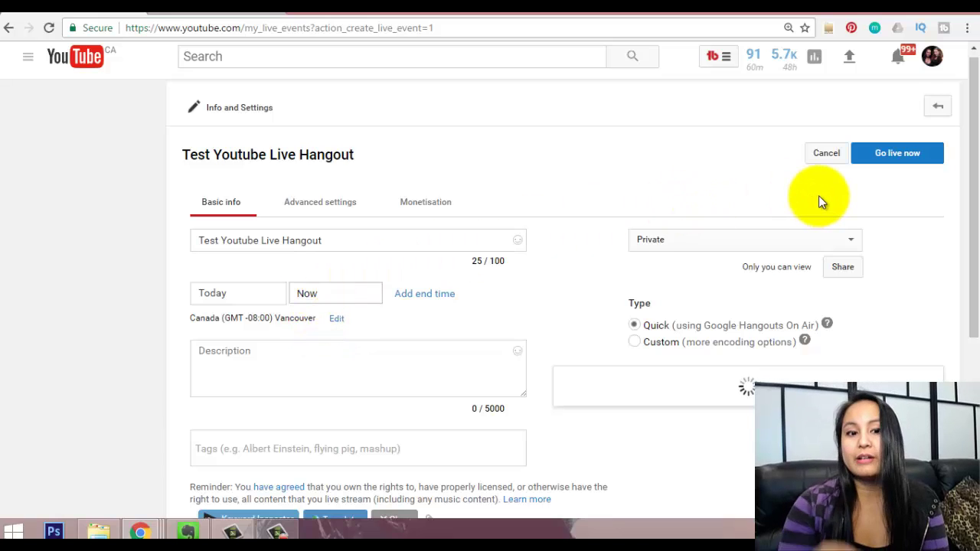
click(328, 295)
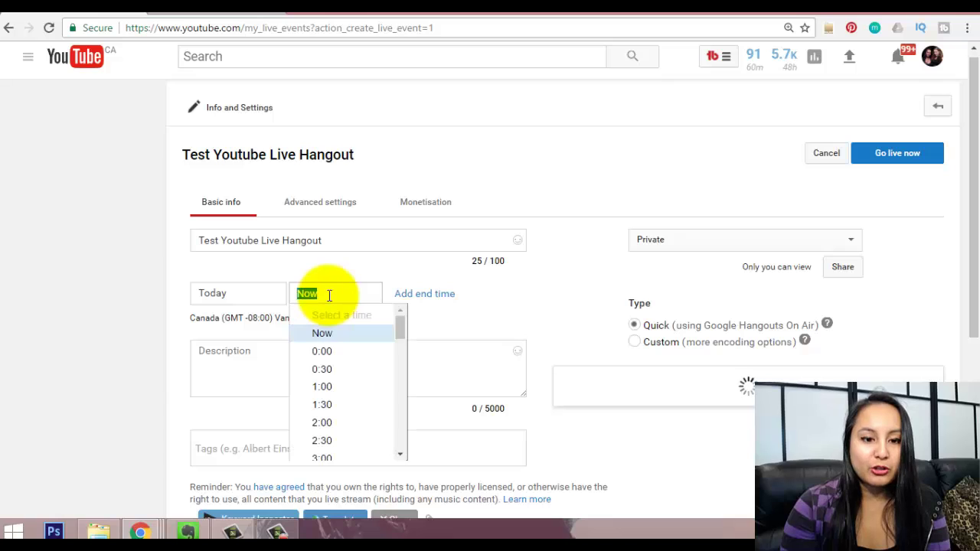
click(311, 374)
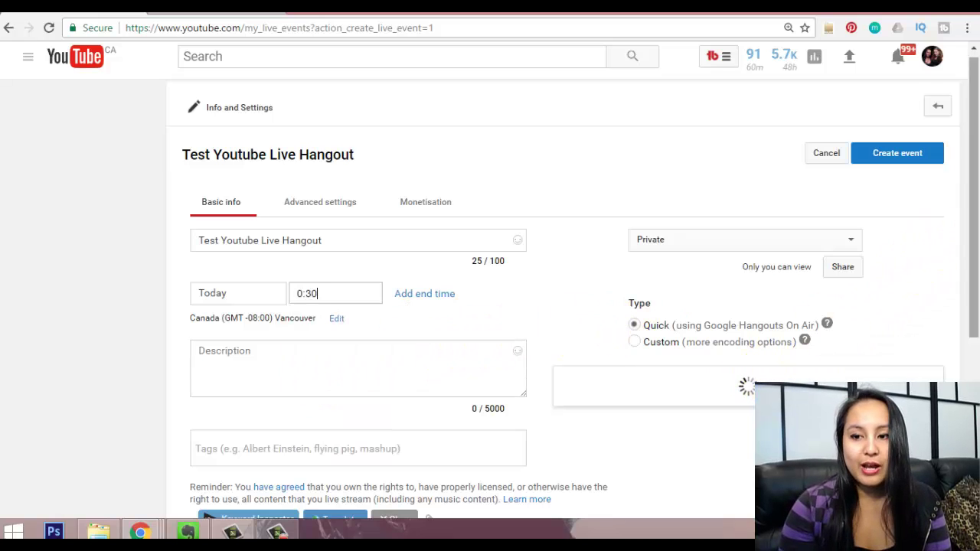
scroll(962, 284, down, 2)
scroll(962, 191, up, 3)
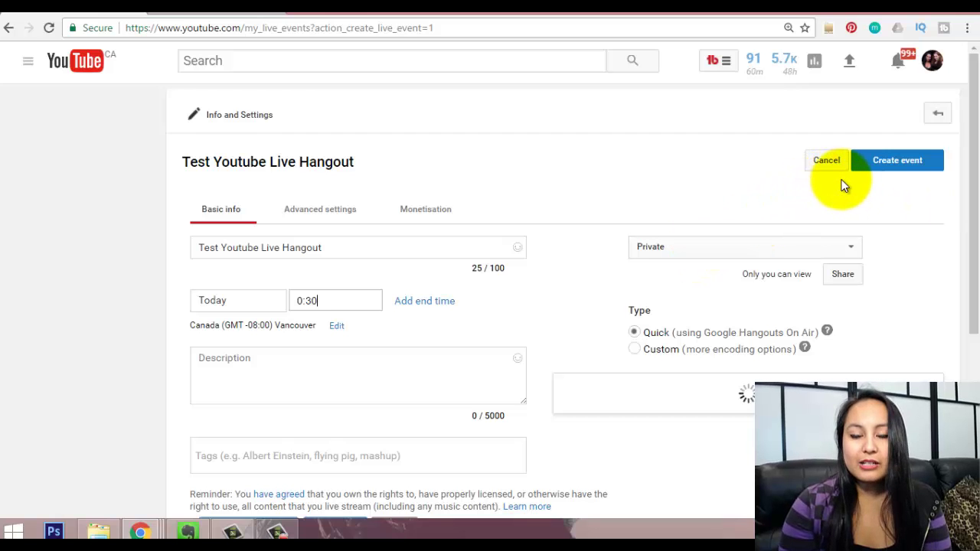
After the start-time-in-the-future error, change the start to 9:00 and create the event.
click(882, 172)
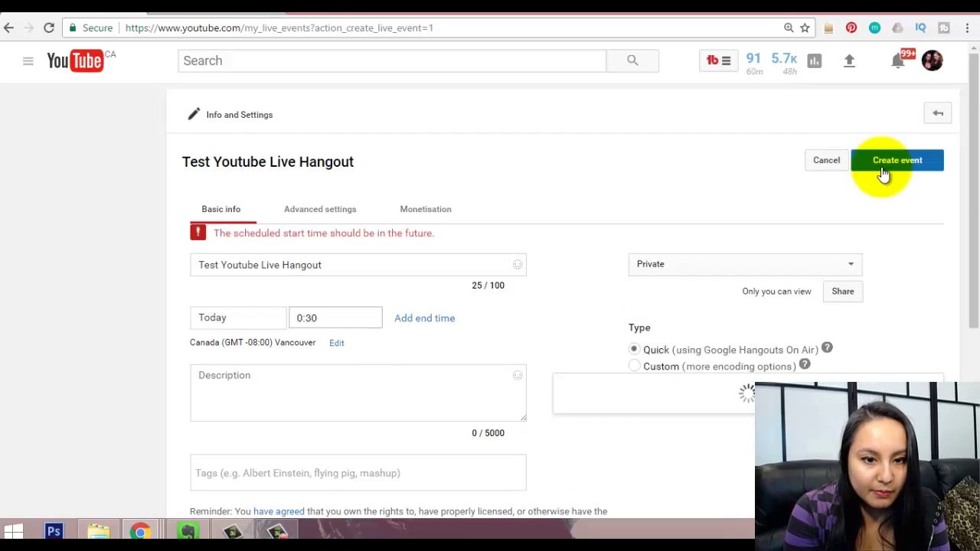
click(318, 320)
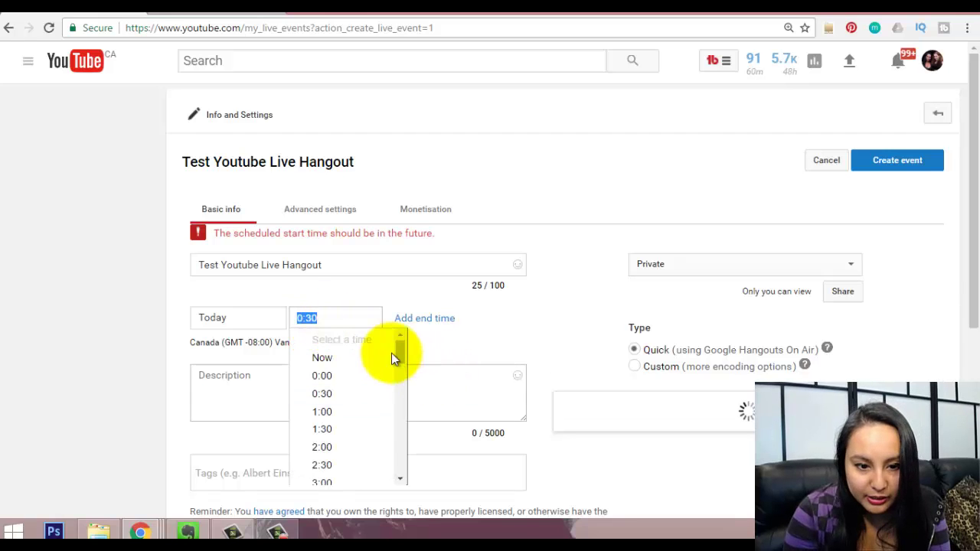
drag(400, 353, 400, 401)
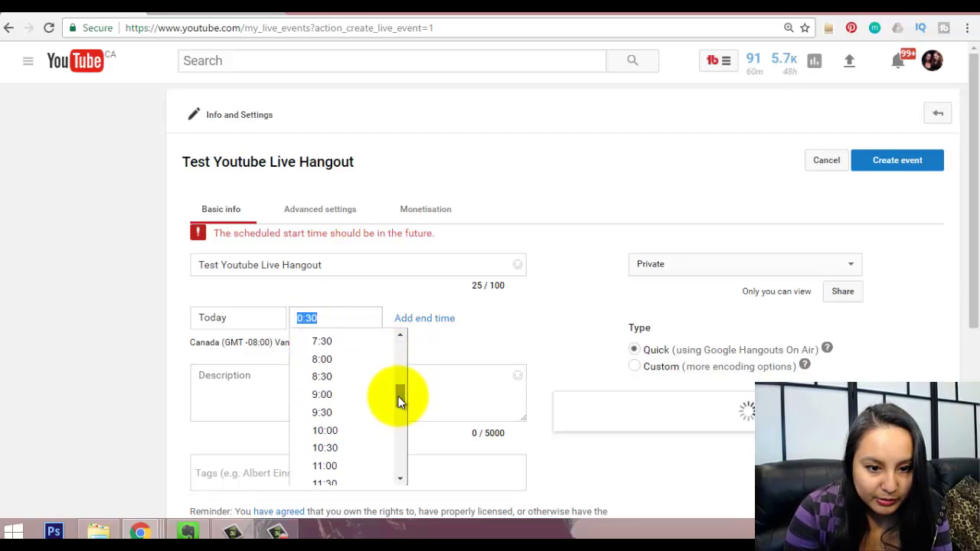
click(342, 393)
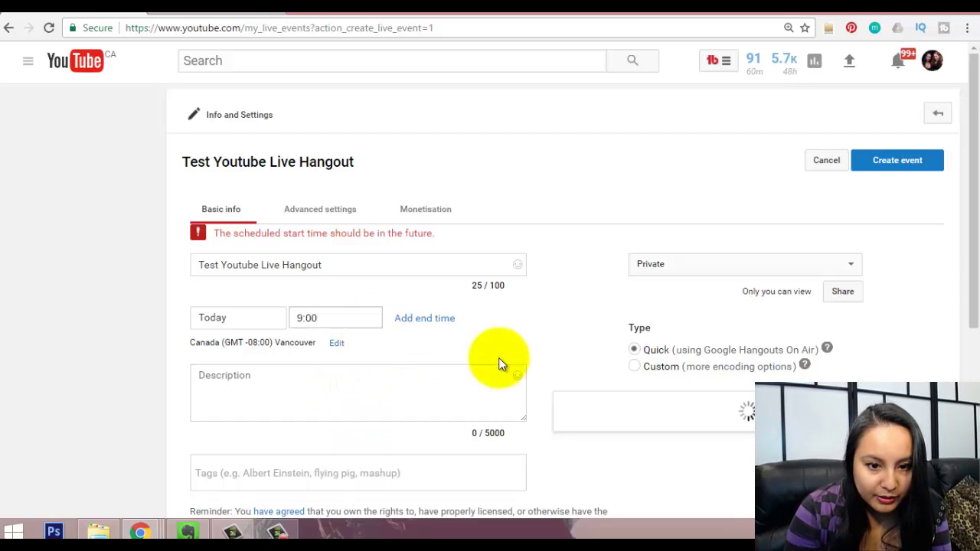
click(887, 165)
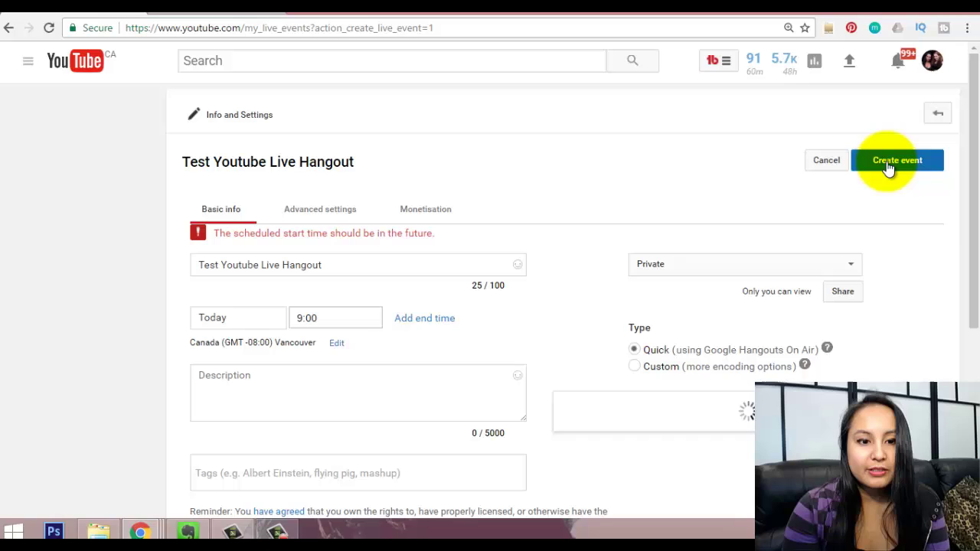
Launch Start Hangout On Air for the Test Youtube Live Hangout event.
scroll(962, 177, down, 1)
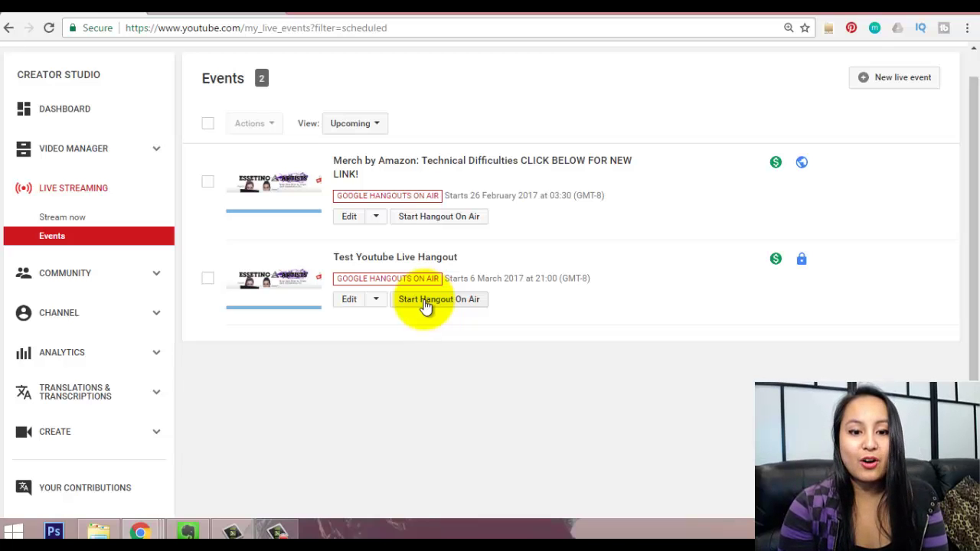
click(428, 302)
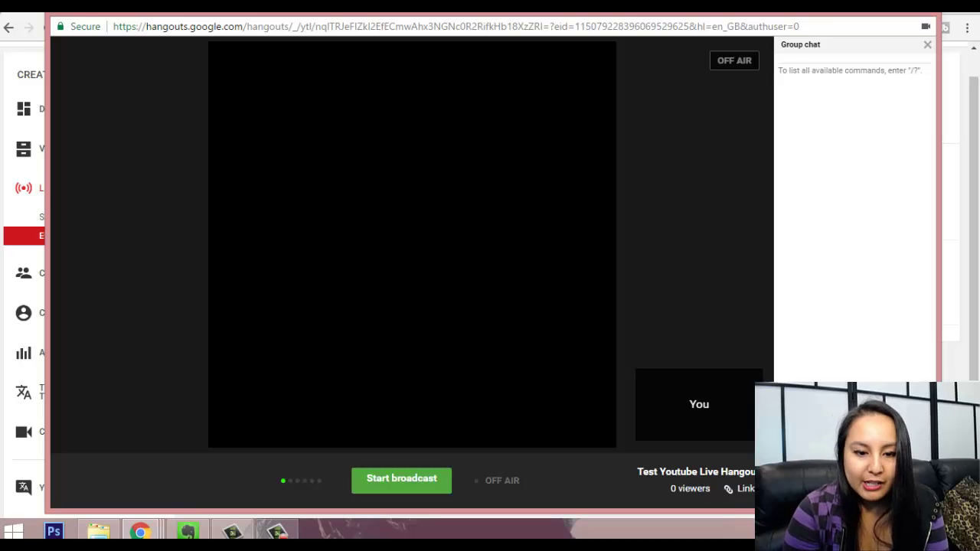
Bring up the Hangouts Settings control for camera, microphone and speakers.
mouse_move(187, 366)
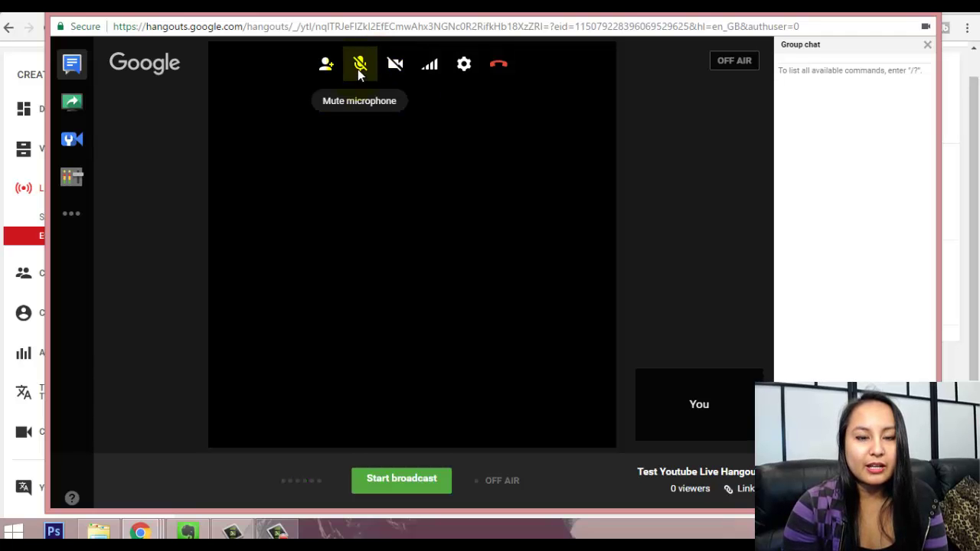
Save the hangout's device settings, then turn the camera off and mute the microphone.
click(460, 66)
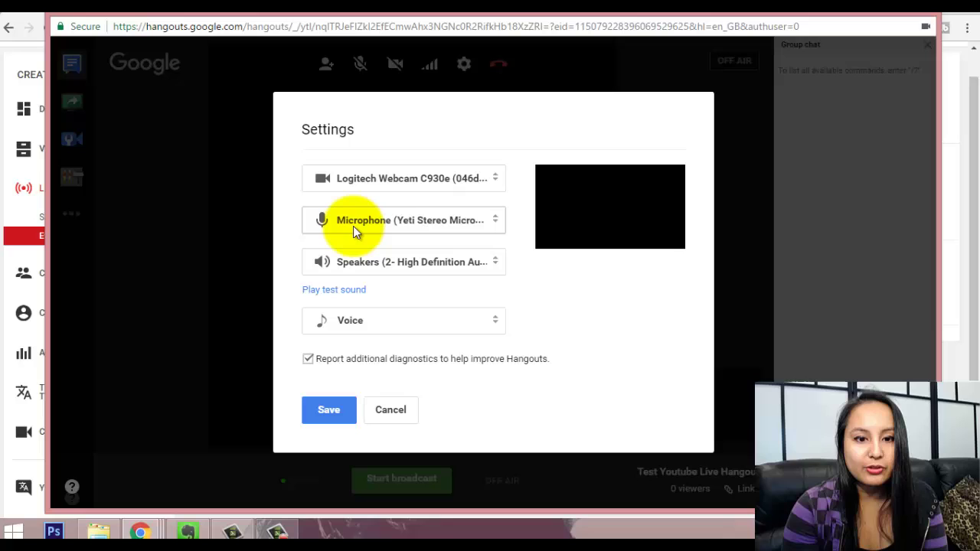
click(327, 411)
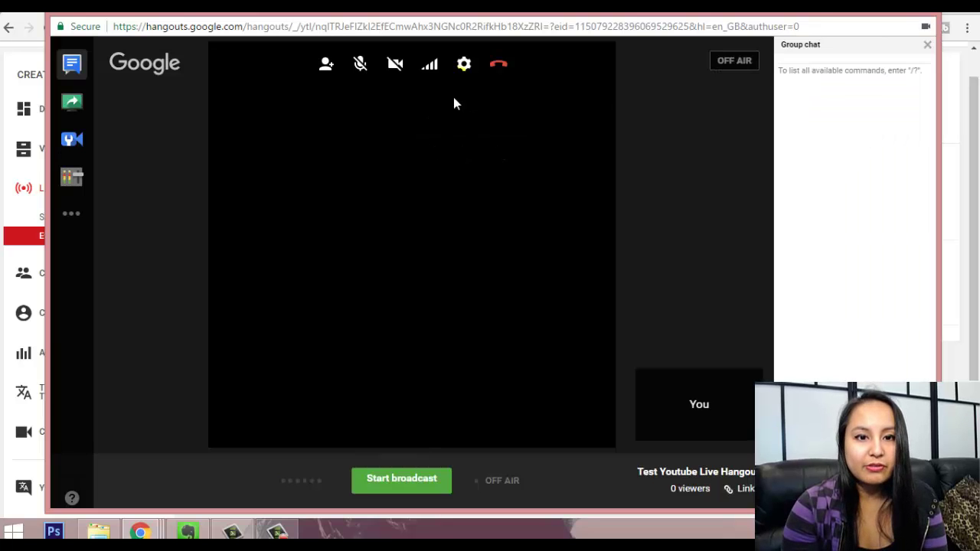
click(397, 65)
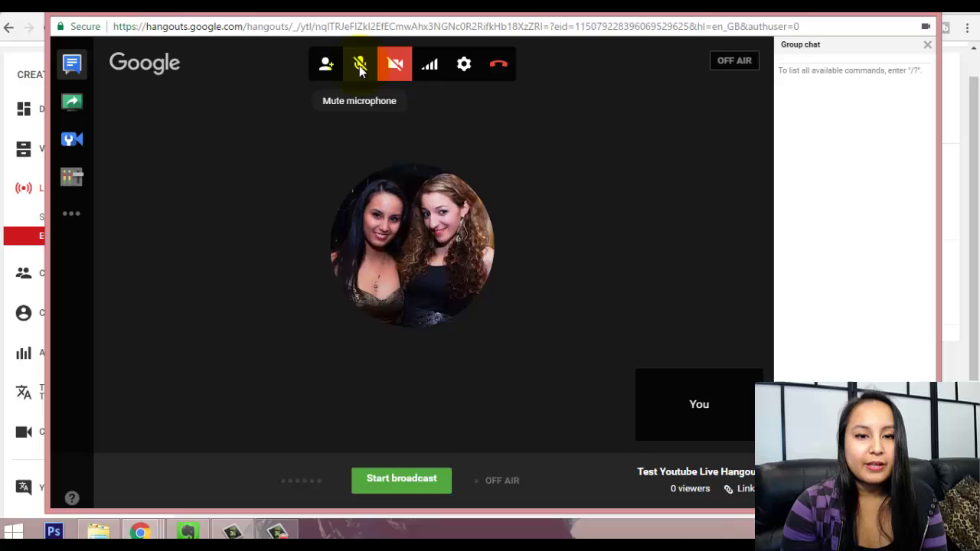
click(360, 64)
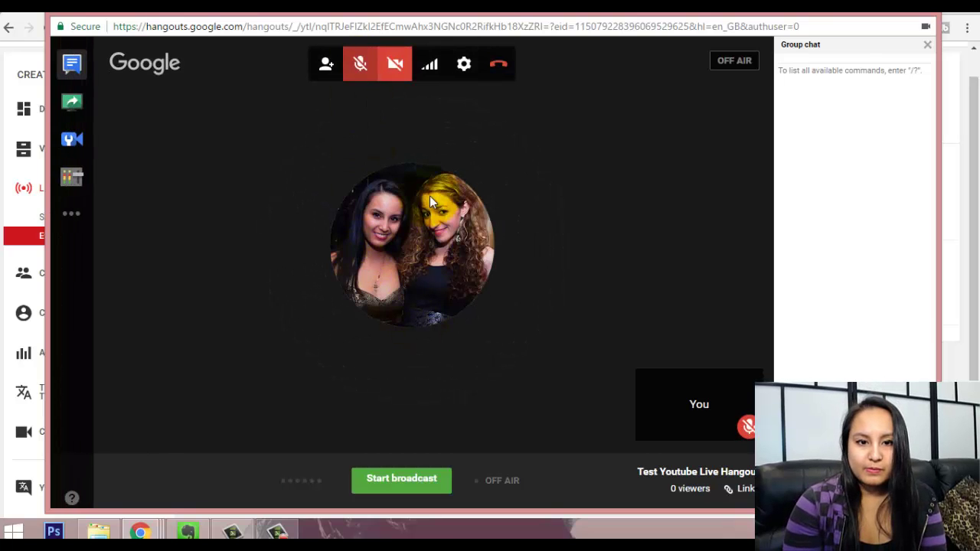
Set the camera to 1.3M HD WebCam and the mic to Microphone (2- High Definition Audio Device), then save.
click(463, 65)
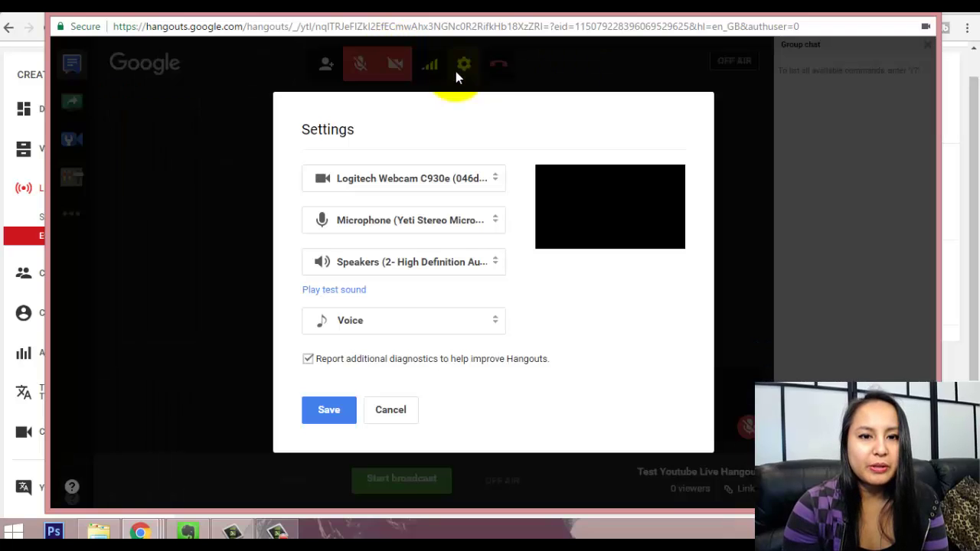
click(498, 180)
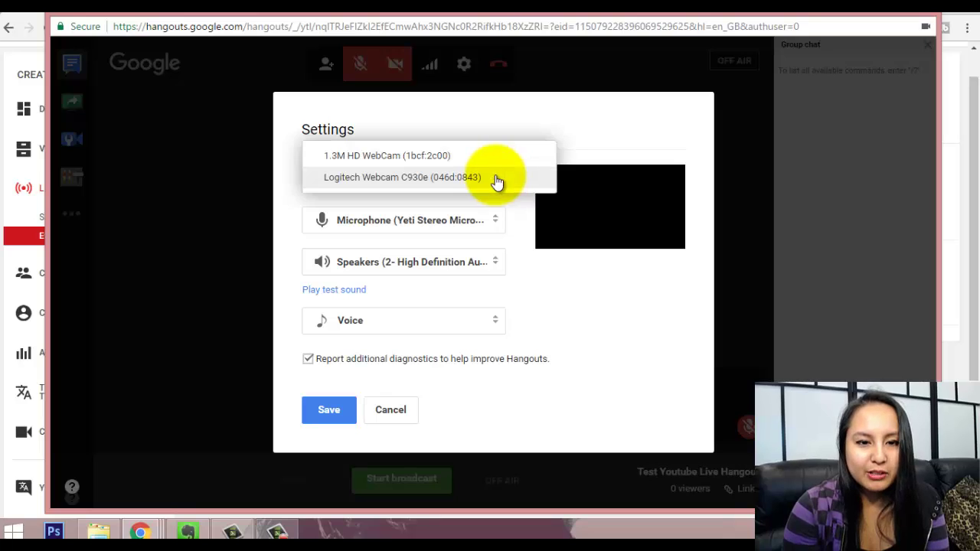
click(431, 159)
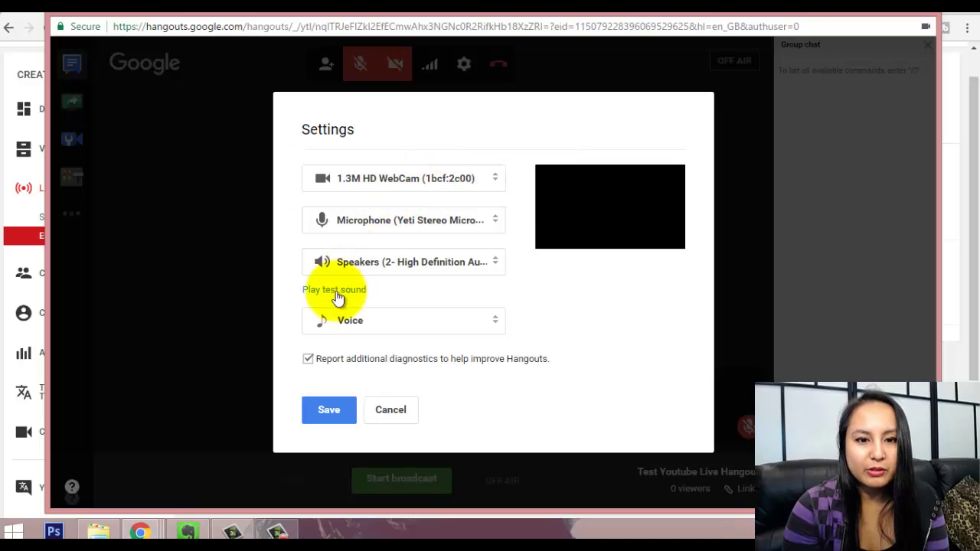
click(410, 219)
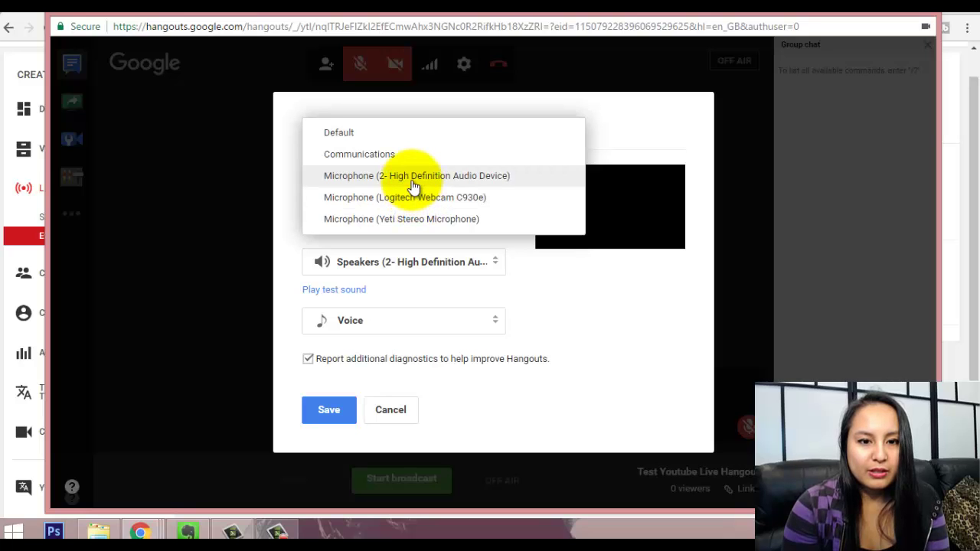
click(413, 181)
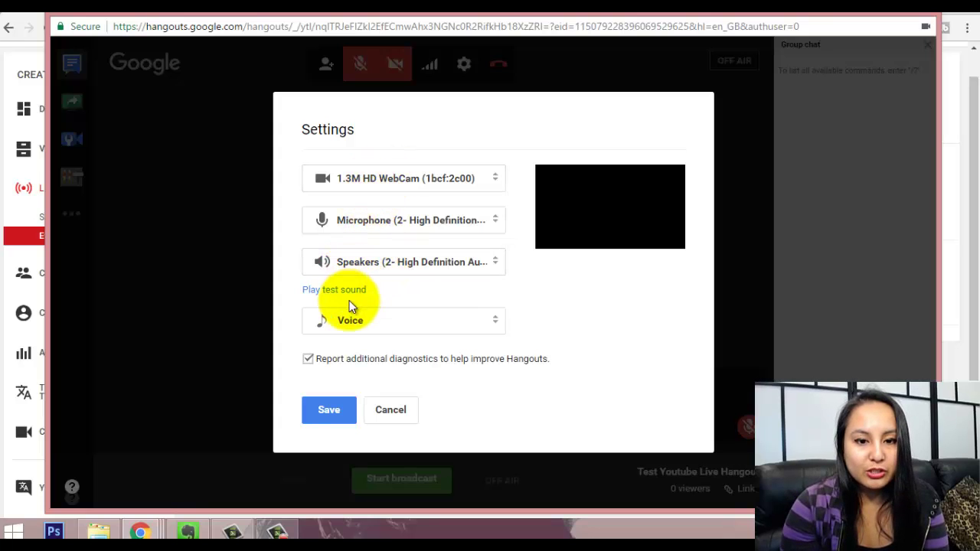
click(317, 408)
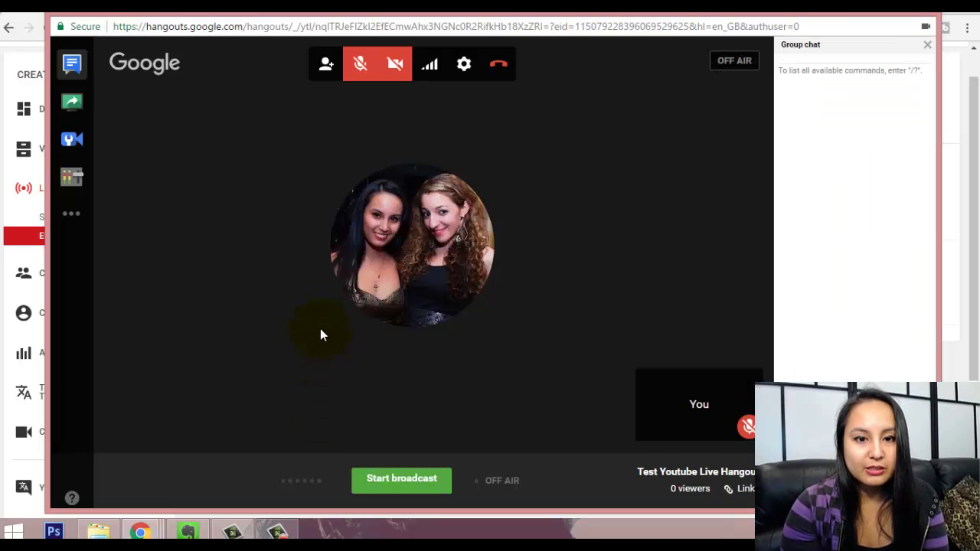
Switch the camera back on and unmute the microphone to show the webcam feed.
click(382, 74)
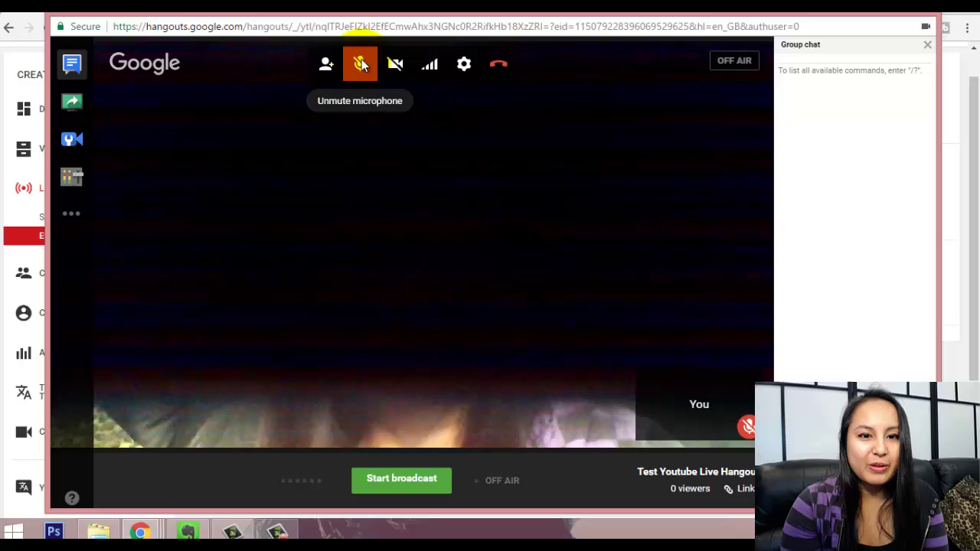
click(361, 64)
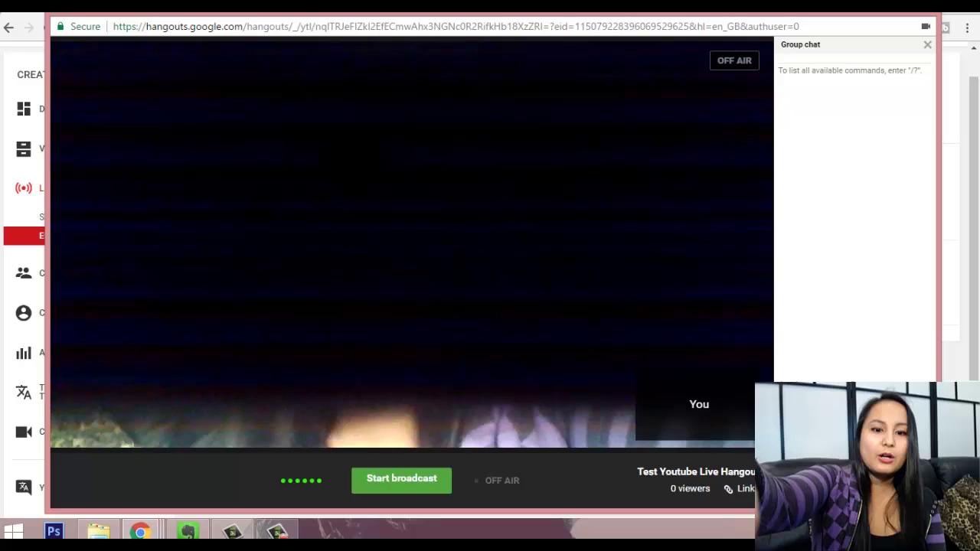
mouse_move(385, 260)
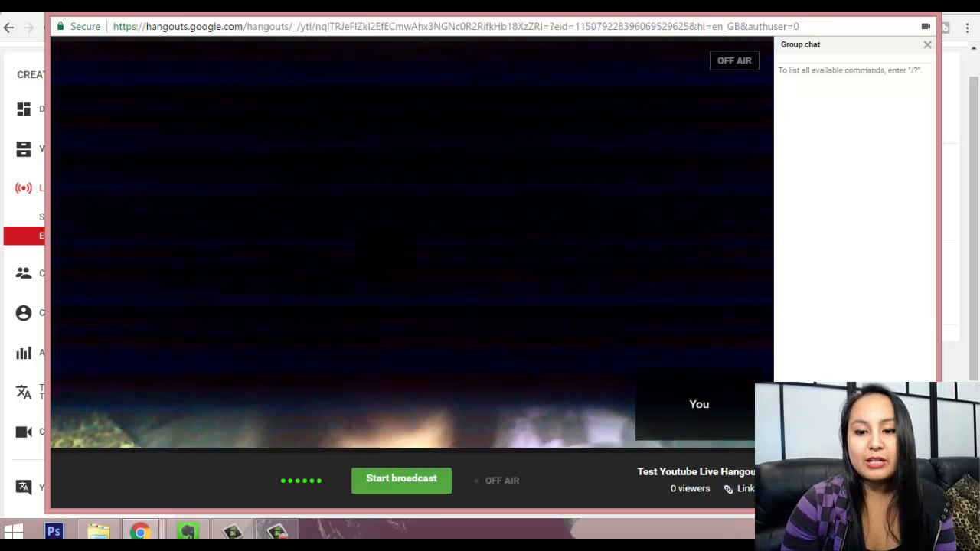
Start the YouTube broadcast of 'Test Youtube Live Hangout' and confirm going live.
click(369, 484)
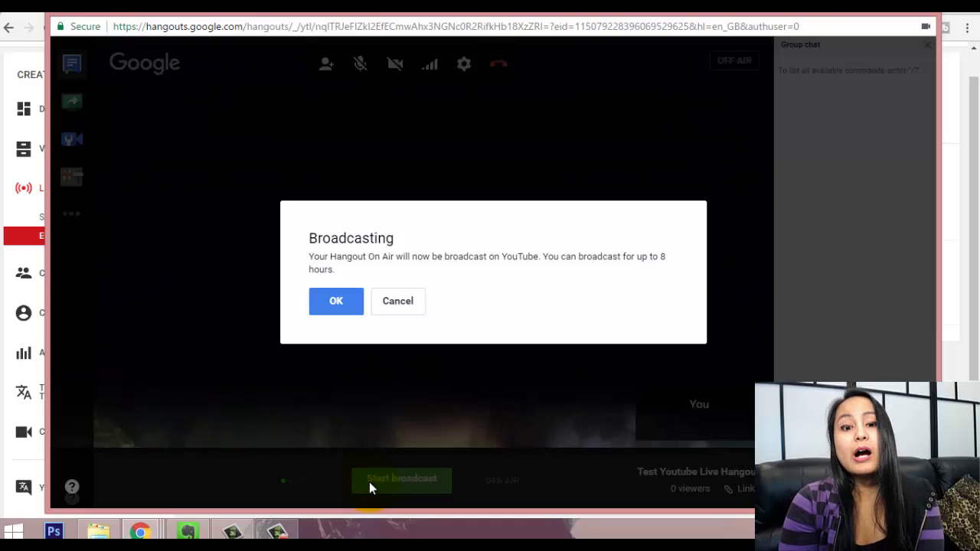
click(327, 298)
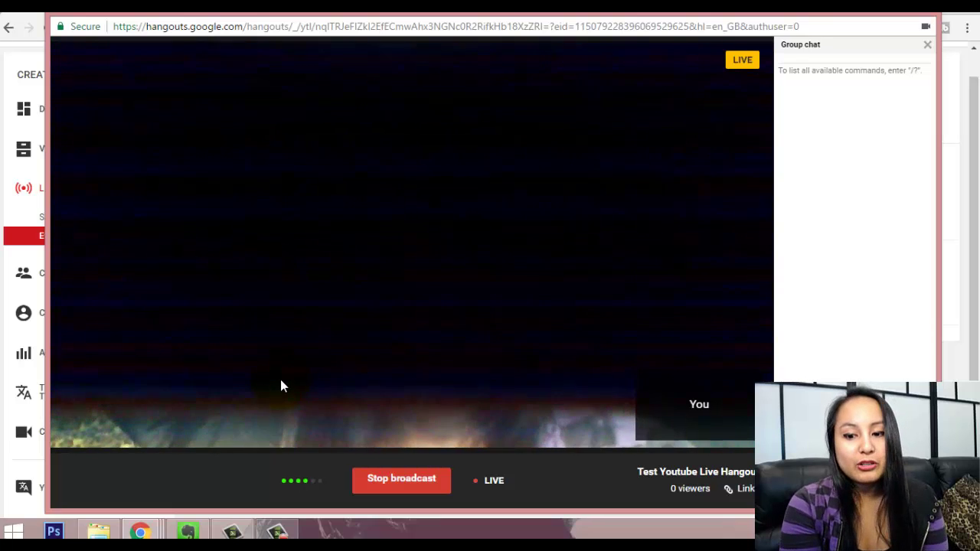
mouse_move(358, 138)
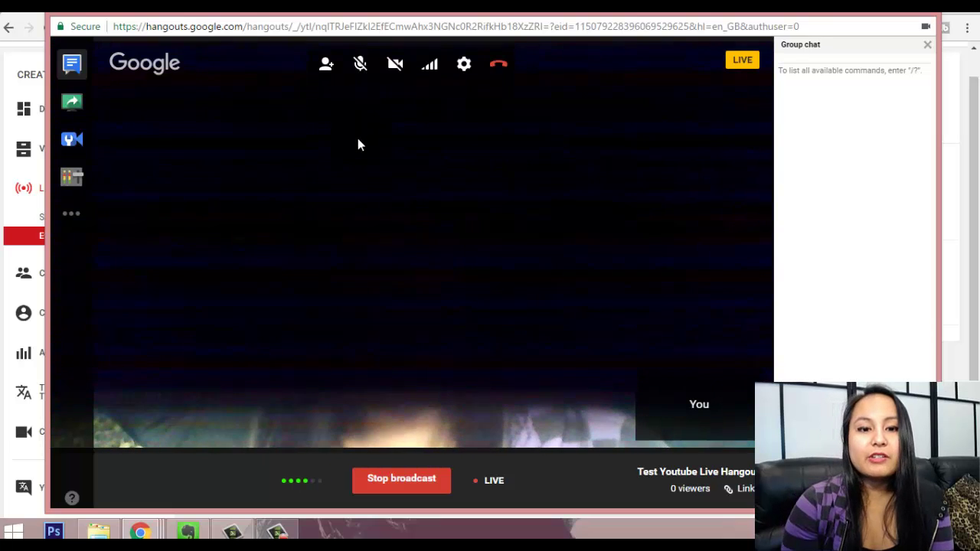
Select the hangout's permanent share link in the invite options, then close them.
click(326, 64)
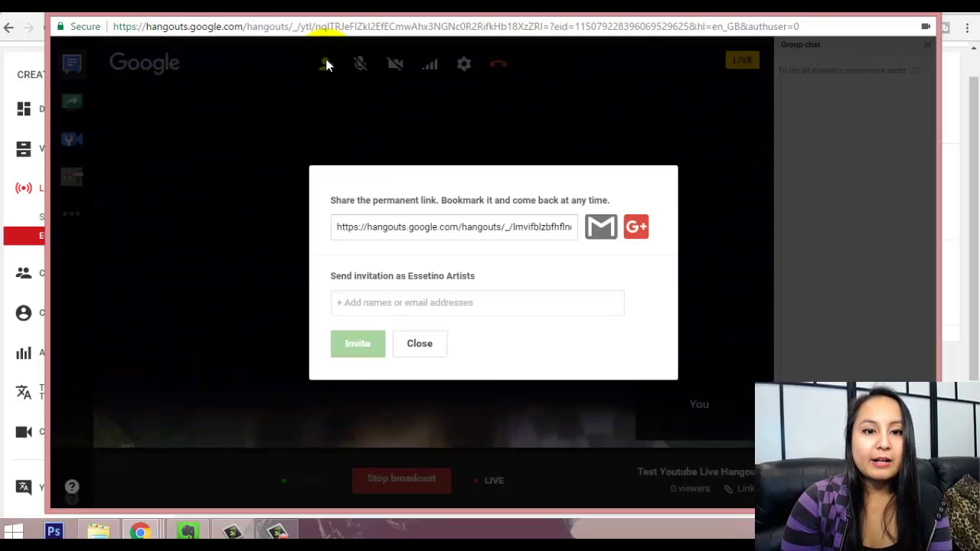
click(378, 227)
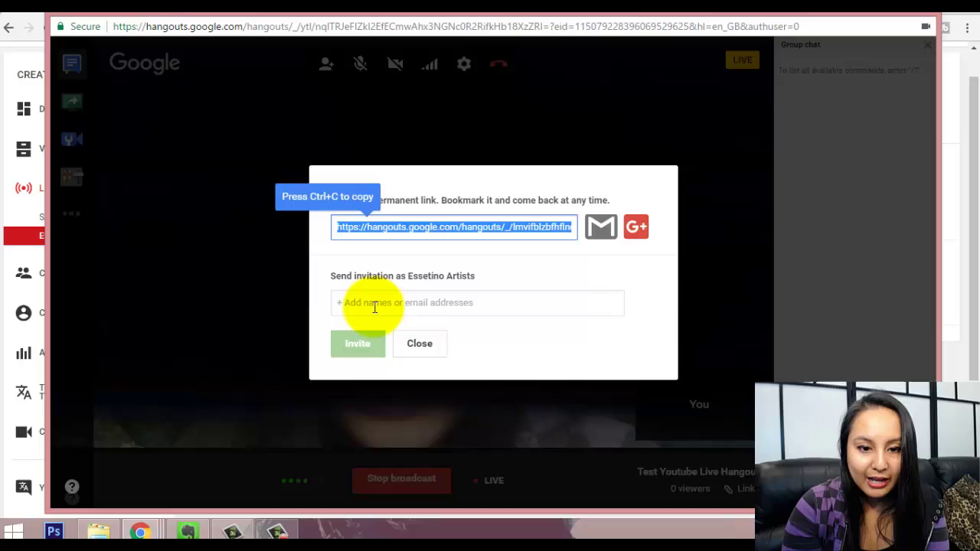
click(416, 345)
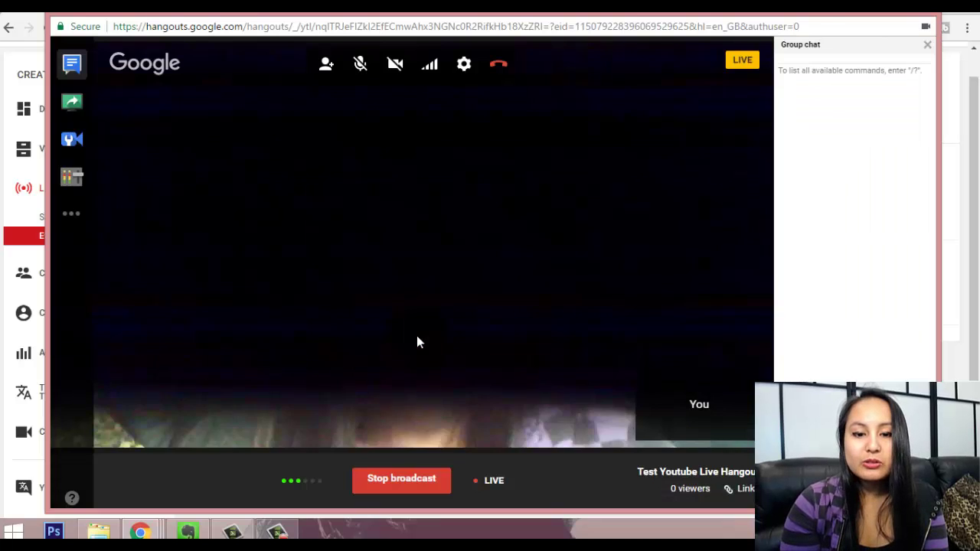
View the YouTube link and embed code, stop the broadcast, and leave the call.
click(743, 492)
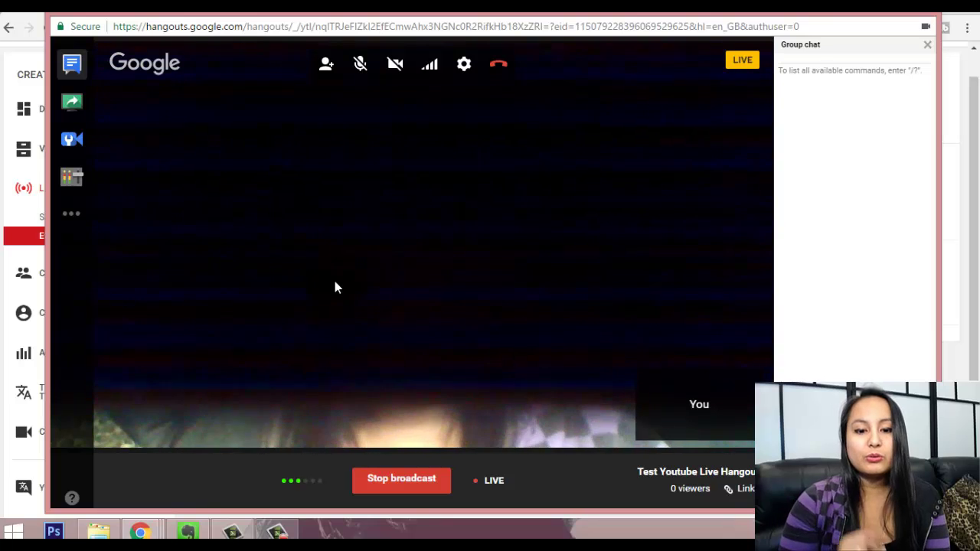
click(386, 478)
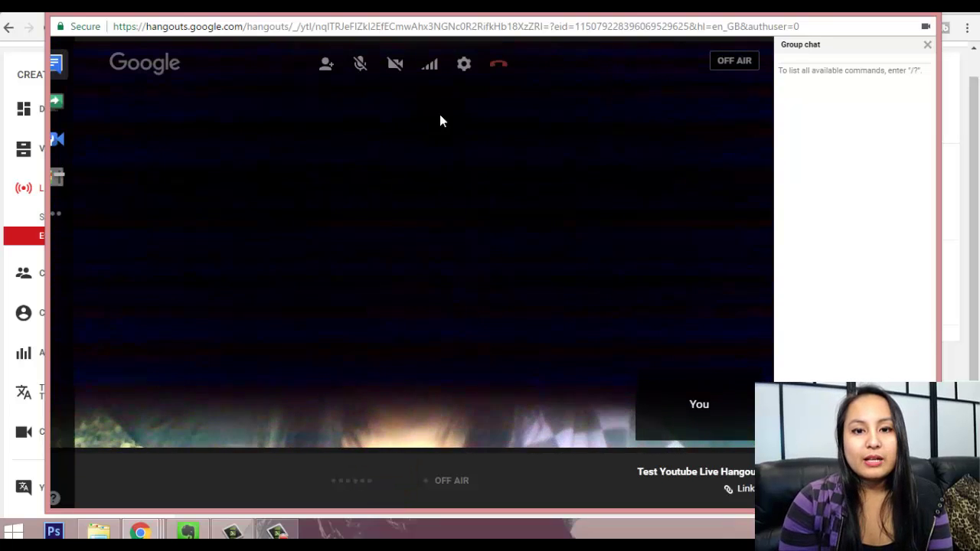
click(497, 65)
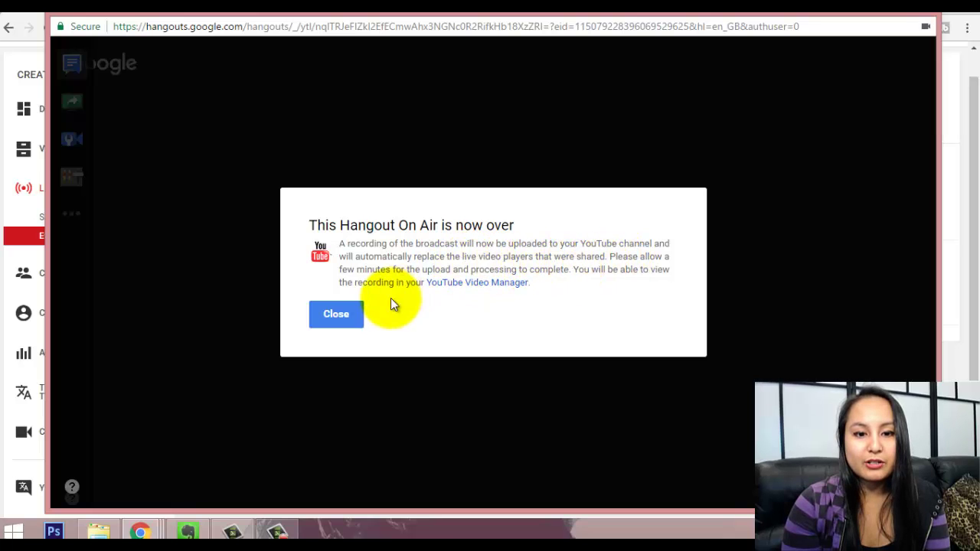
Dismiss the hangout-over notice and go to Video Manager in Creator Studio.
click(330, 317)
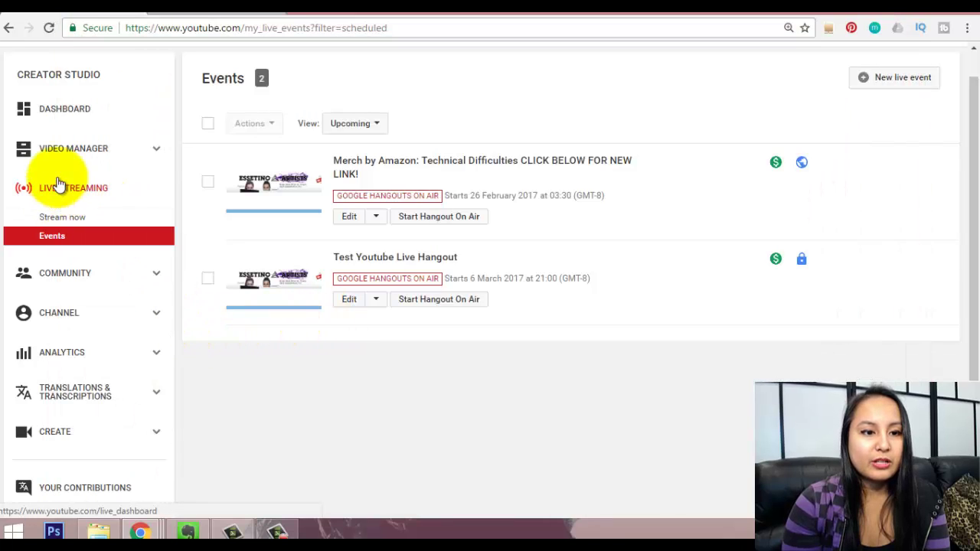
click(48, 155)
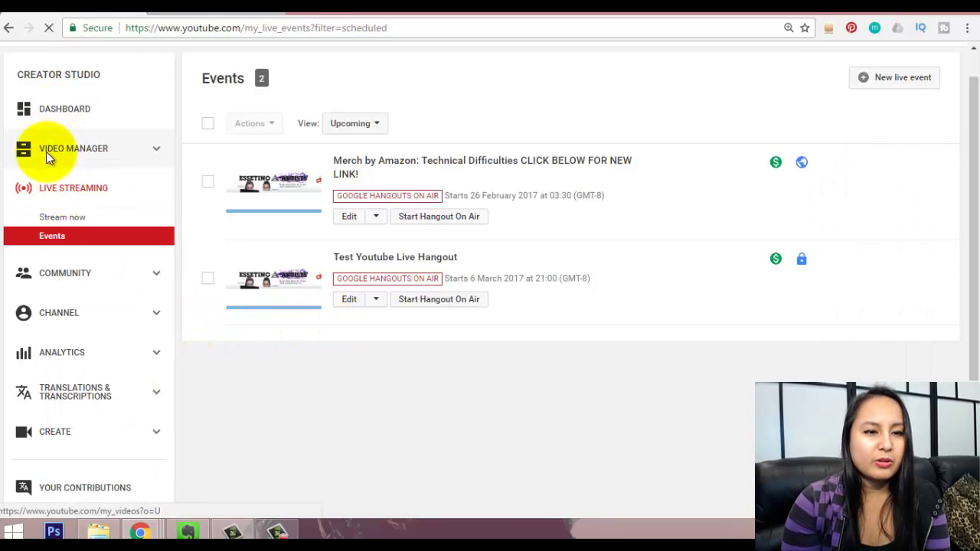